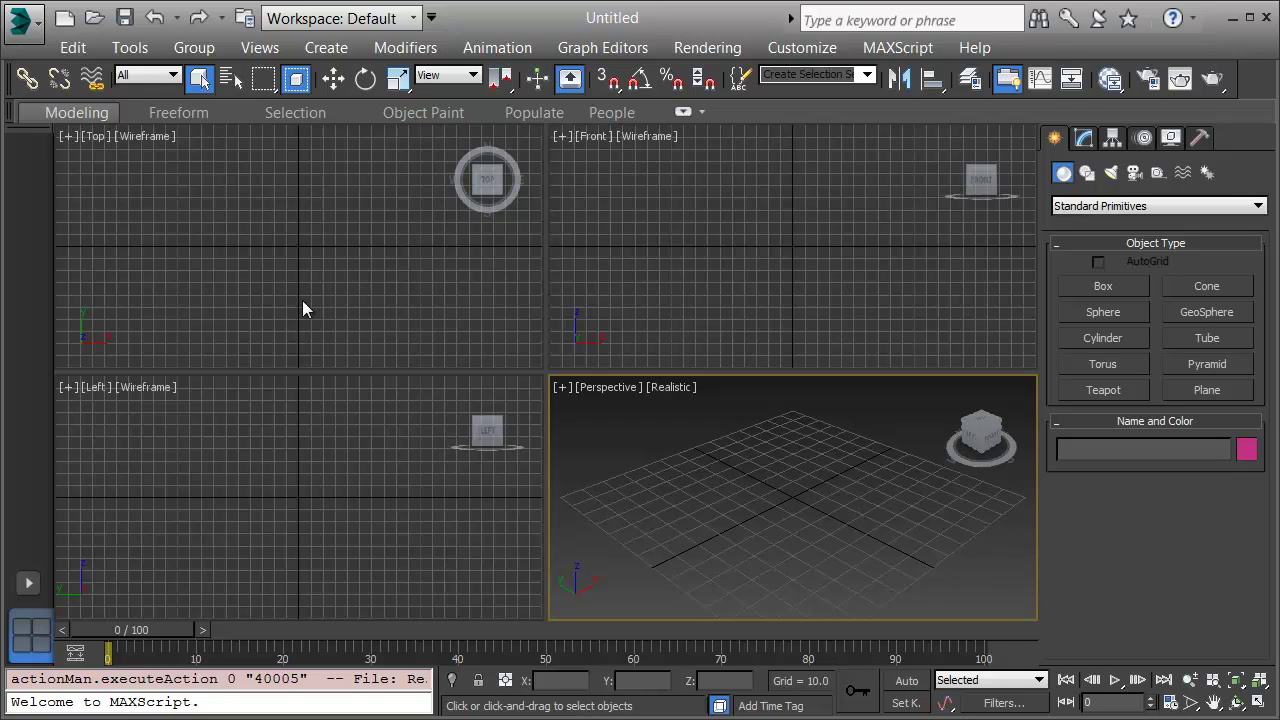
# Choose the Solar System folder as the 3ds Max project folder via Manage > Set Project Folder
pyautogui.click(22, 20)
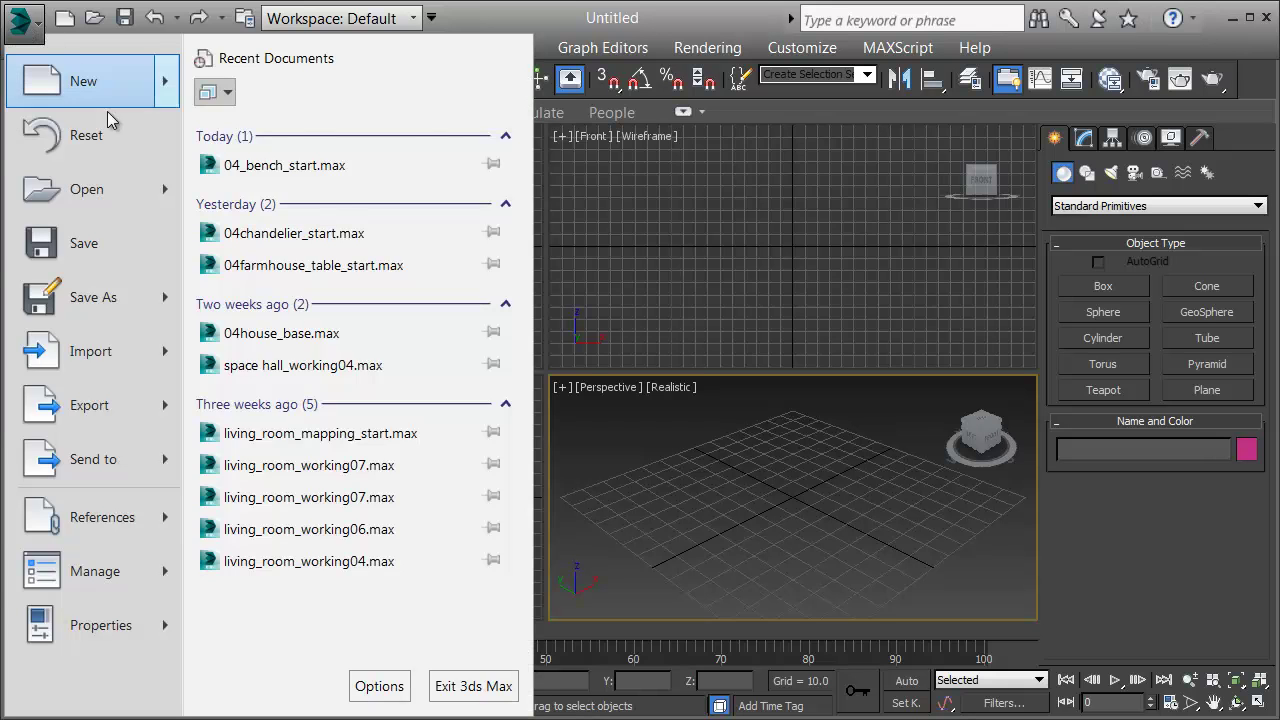
pyautogui.moveTo(142, 570)
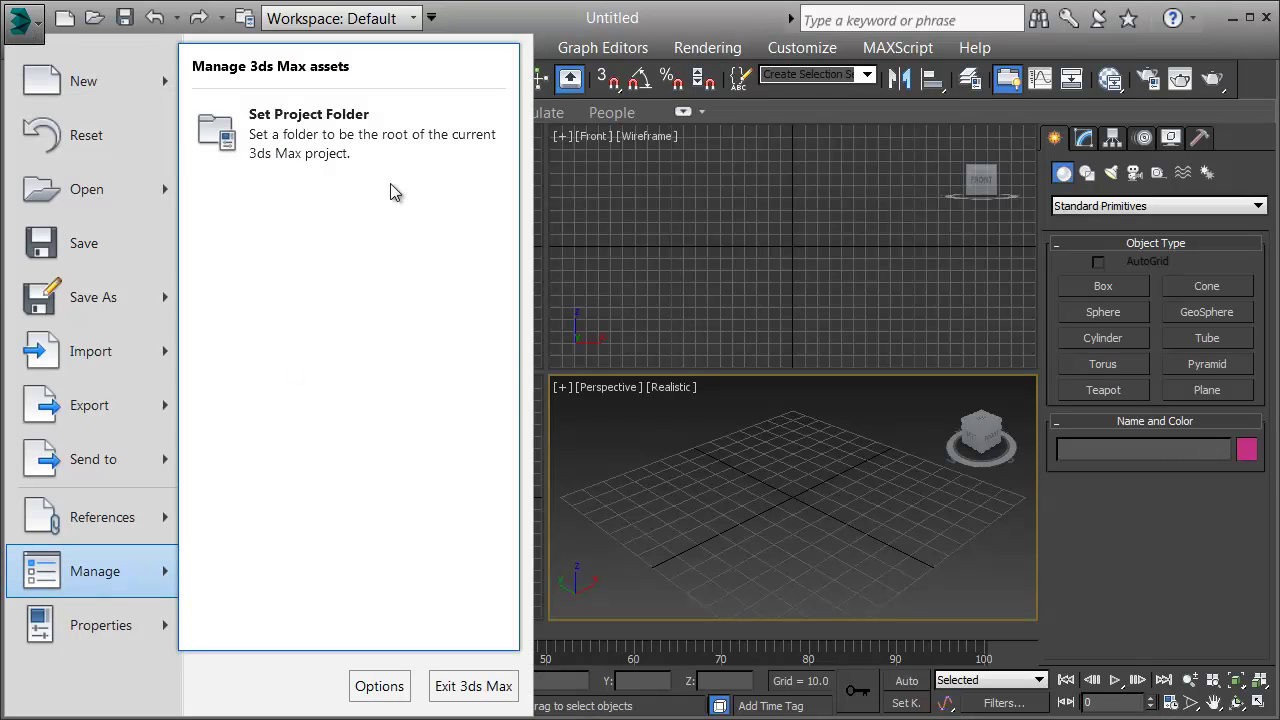
pyautogui.click(452, 116)
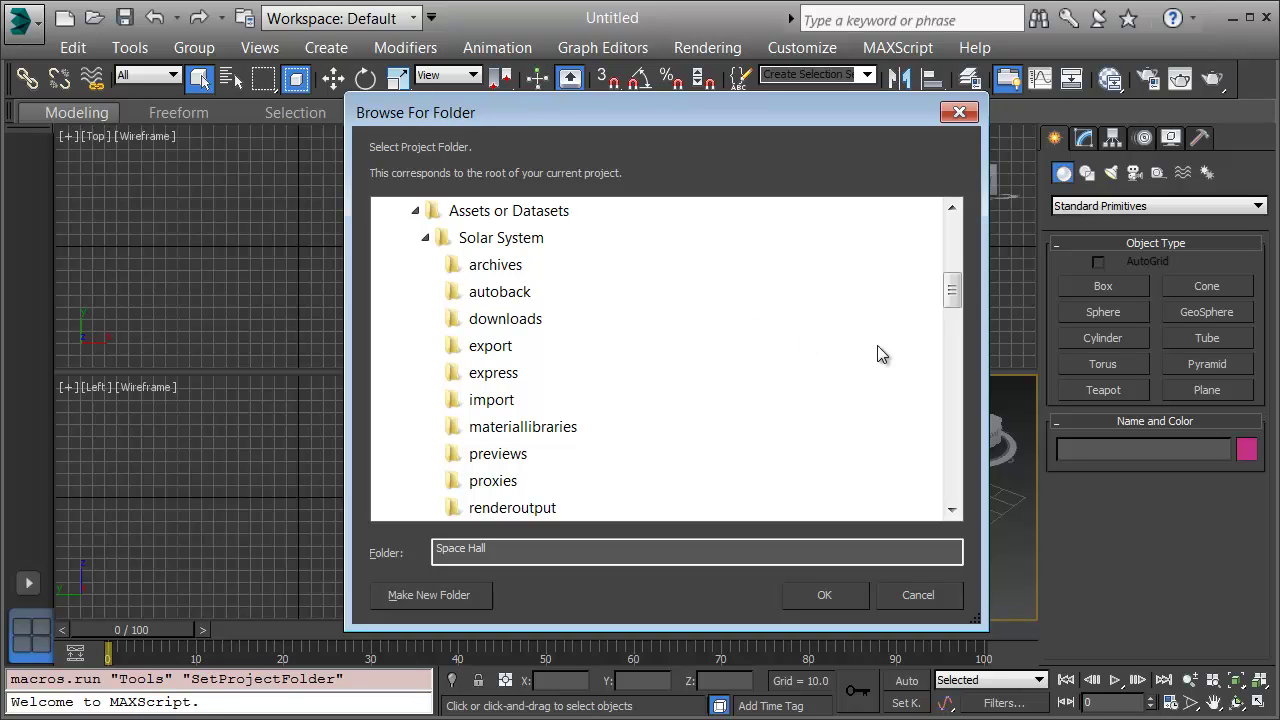
pyautogui.moveTo(952, 296); pyautogui.dragTo(956, 310)
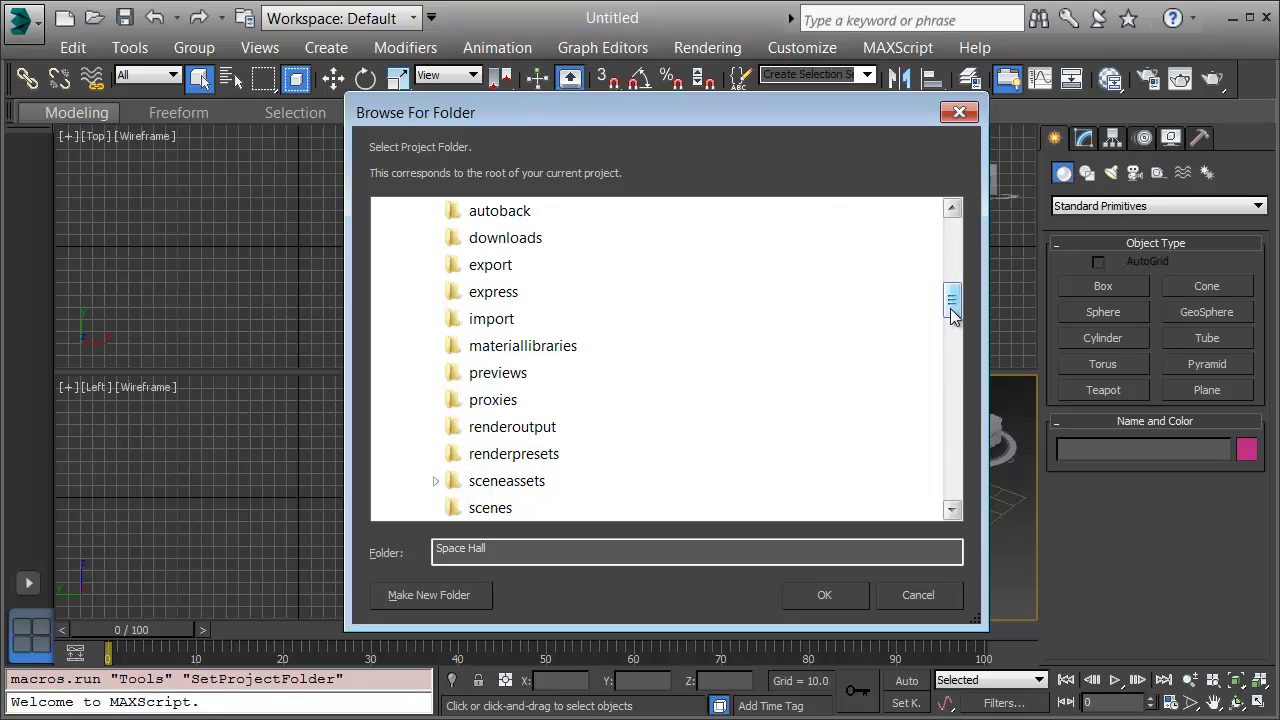
pyautogui.scroll(1, 955, 308)
pyautogui.scroll(1, 955, 308)
pyautogui.click(505, 238)
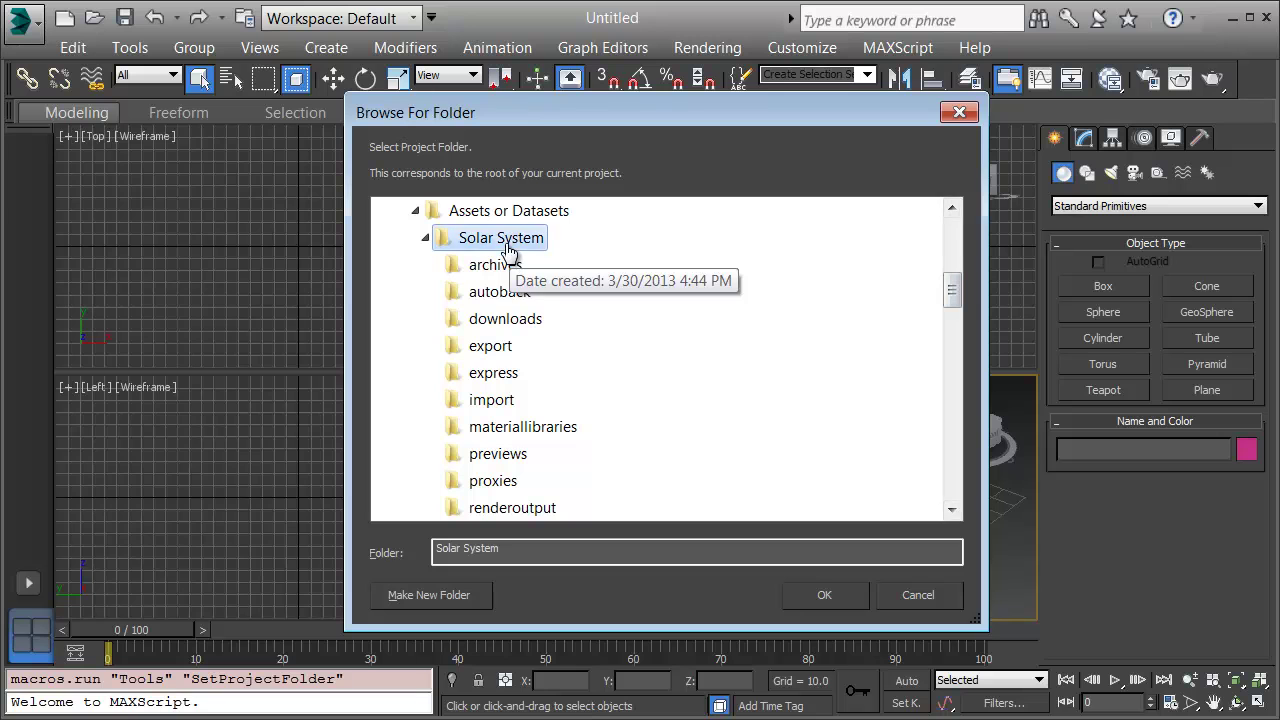
pyautogui.click(823, 596)
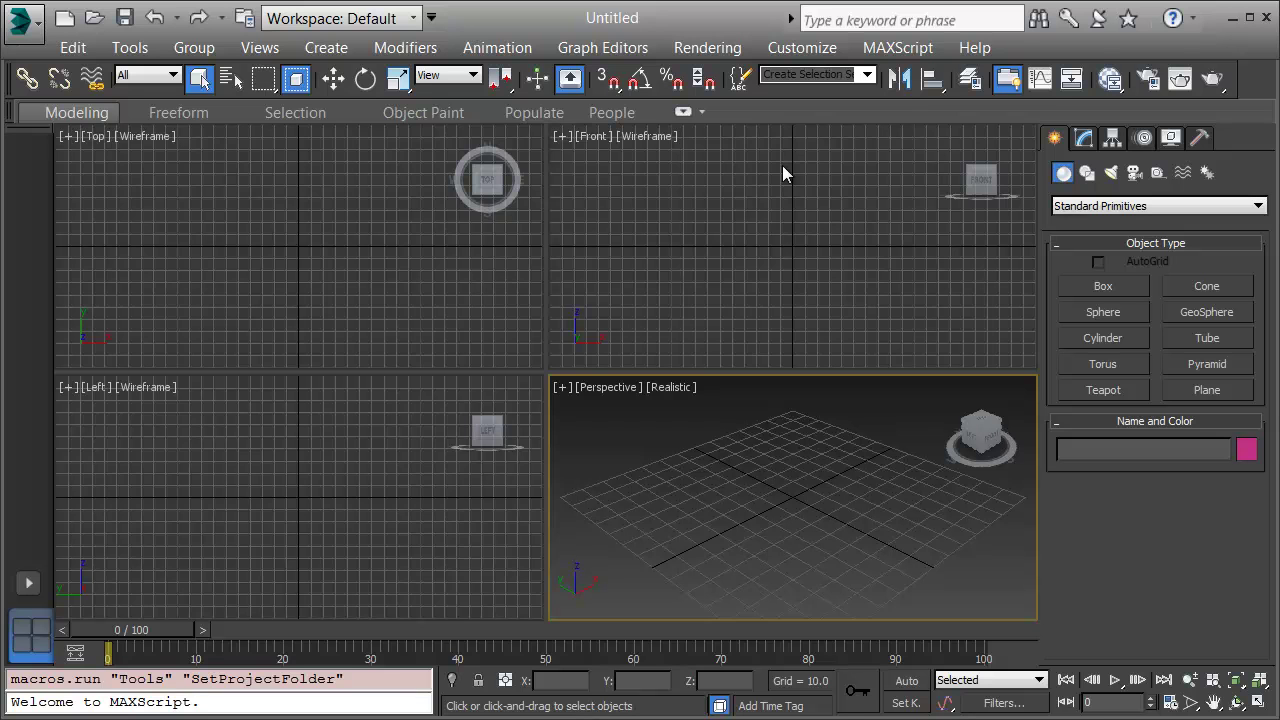
# In Units Setup, replace Generic Units with Metric meters
pyautogui.click(803, 47)
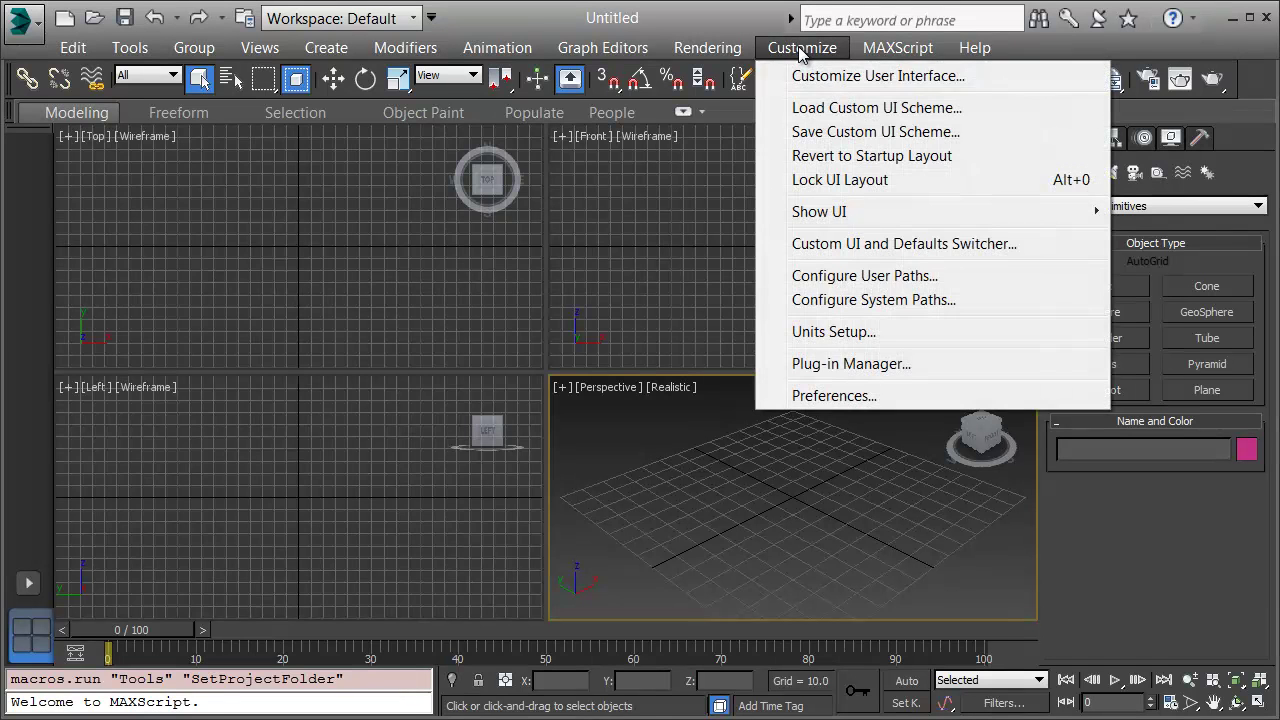
pyautogui.click(815, 331)
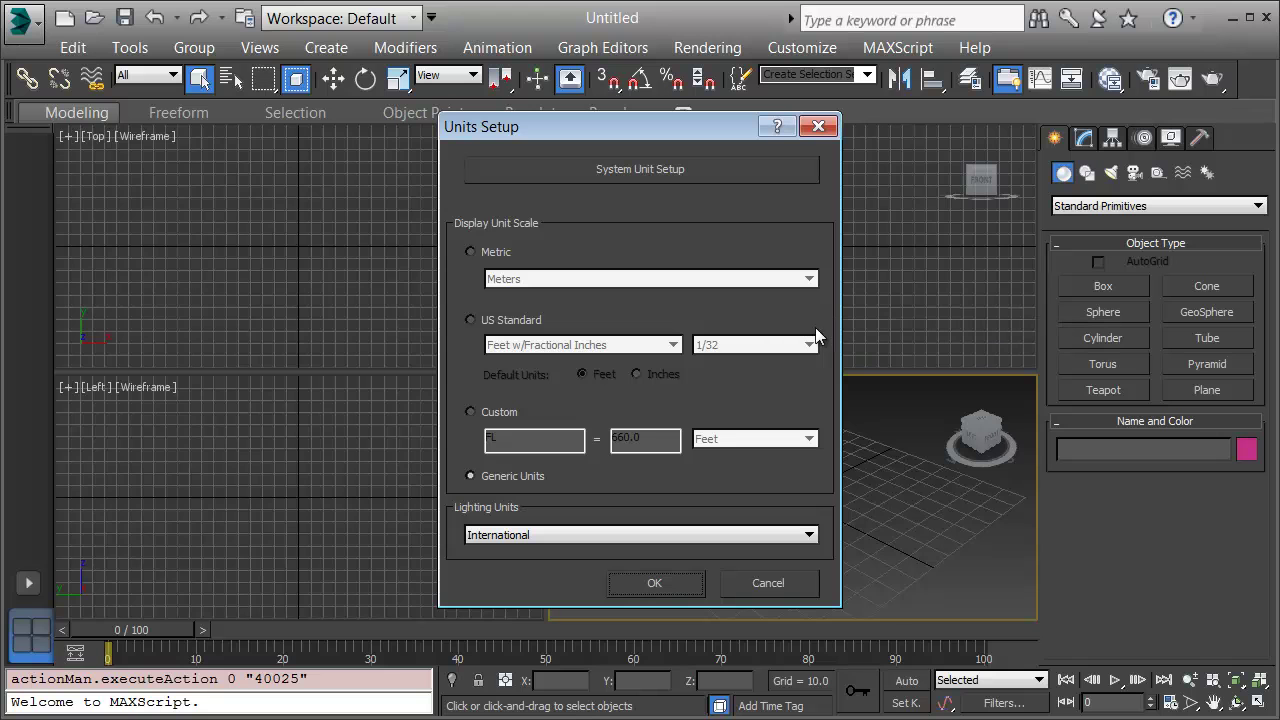
pyautogui.click(470, 253)
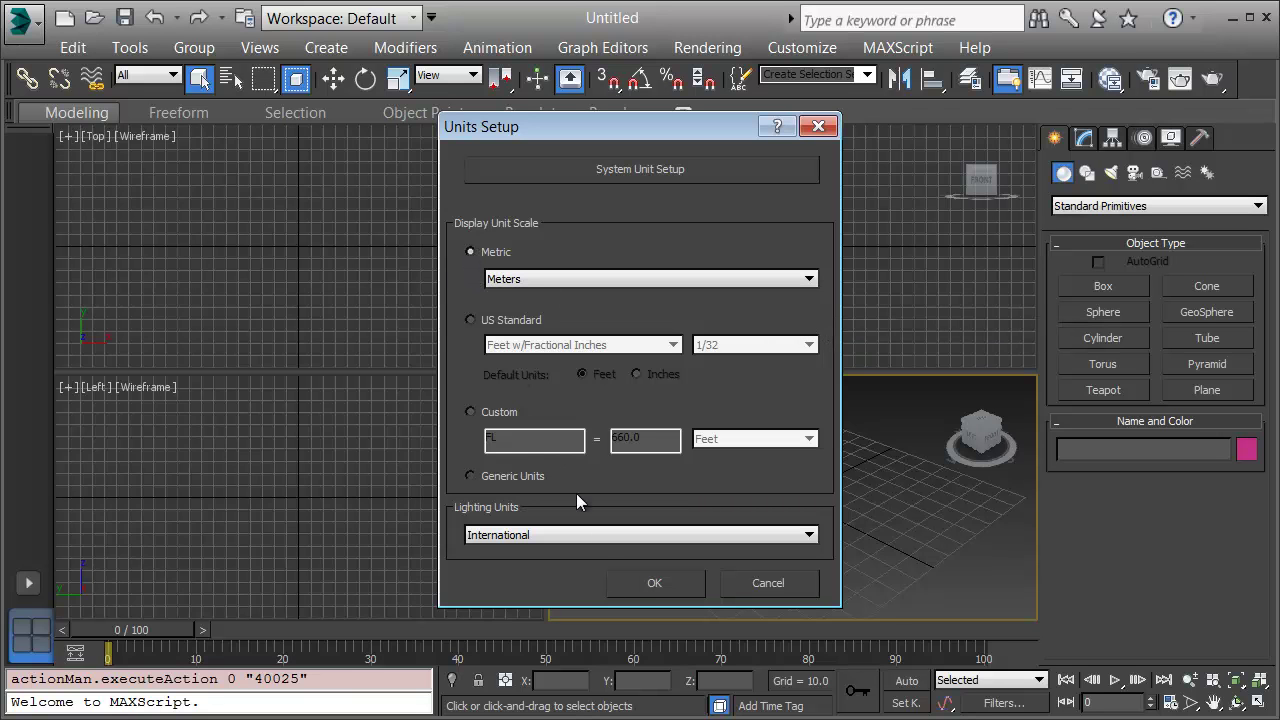
pyautogui.click(631, 581)
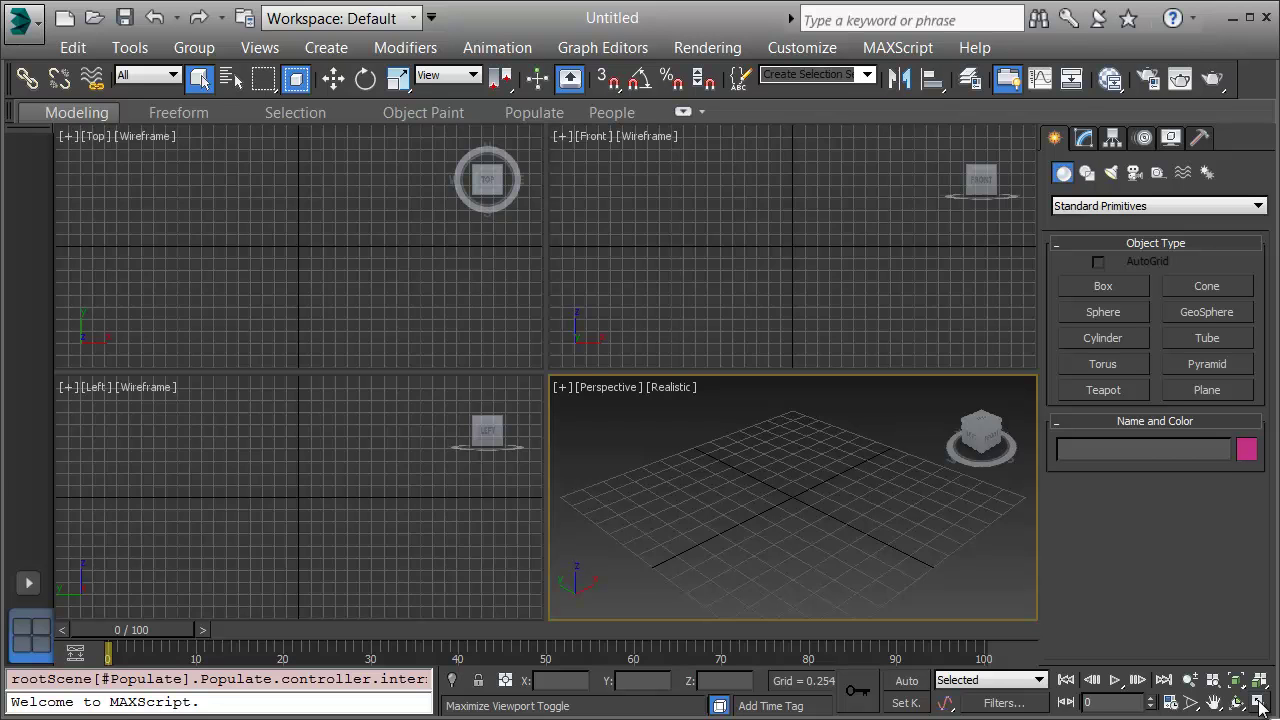
# Maximize the perspective viewport and drag out a 0.219m-radius sphere at the grid origin
pyautogui.click(1259, 704)
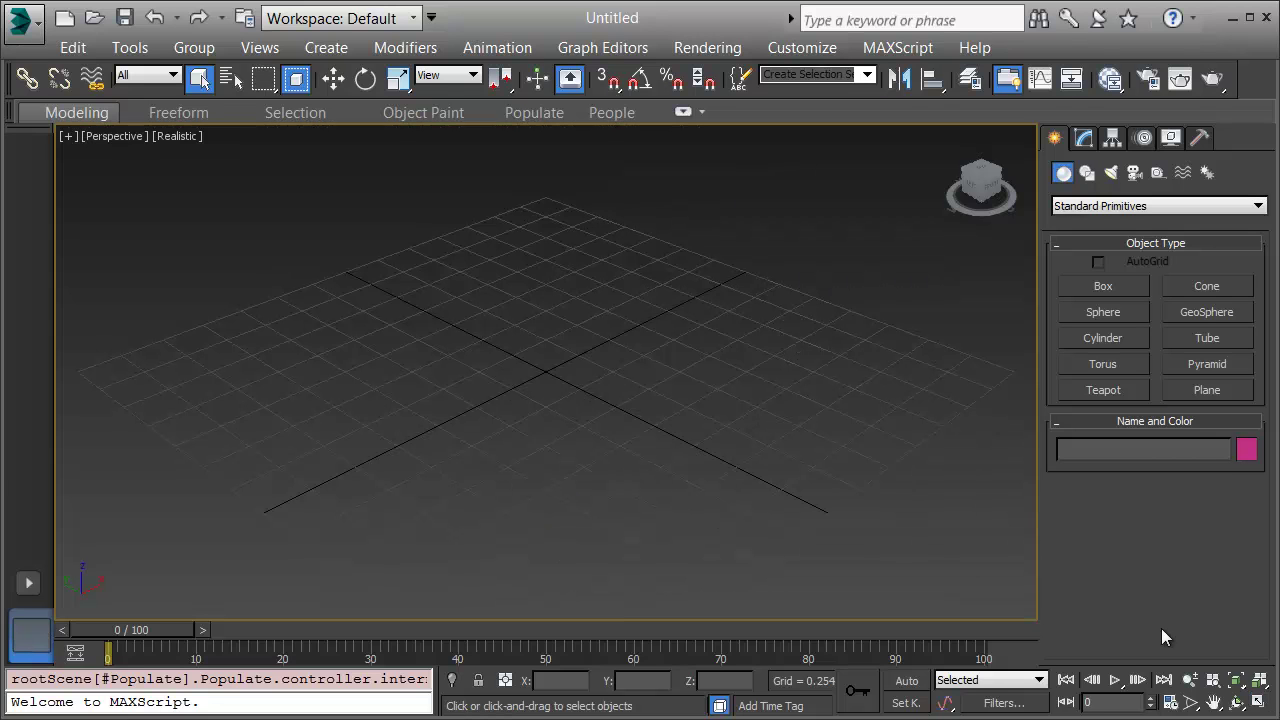
pyautogui.rightClick(486, 381)
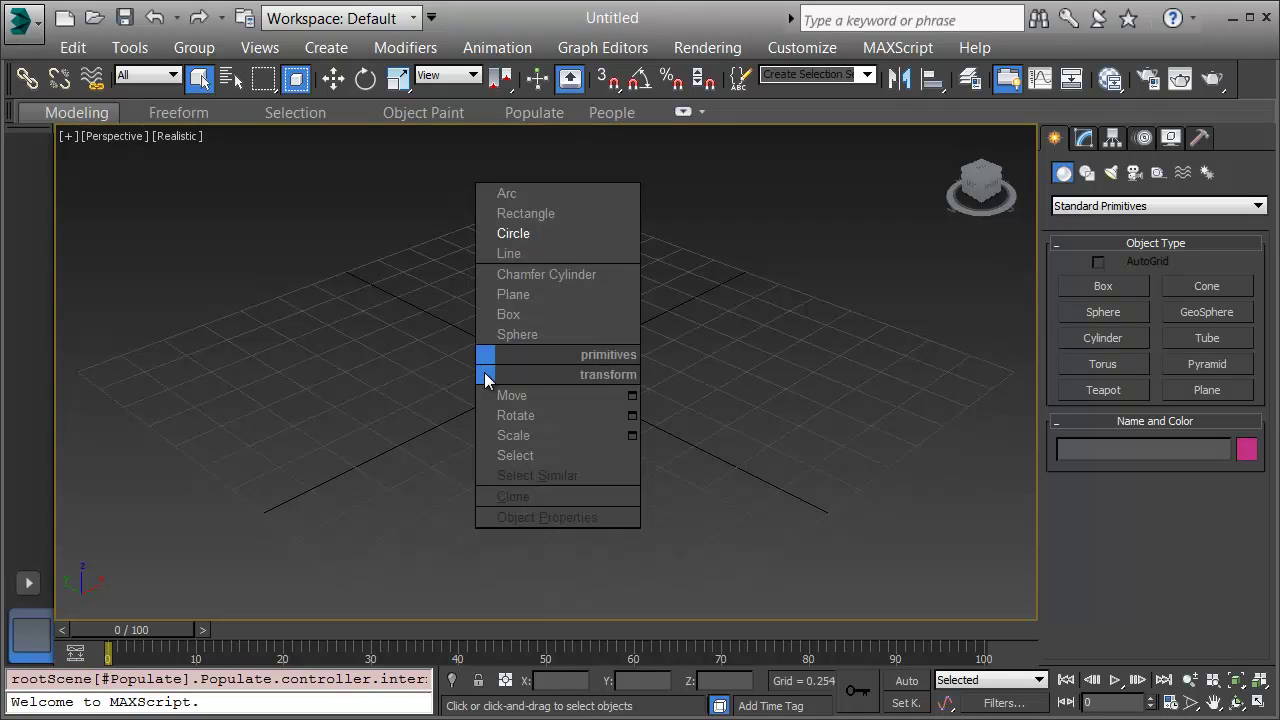
pyautogui.click(565, 336)
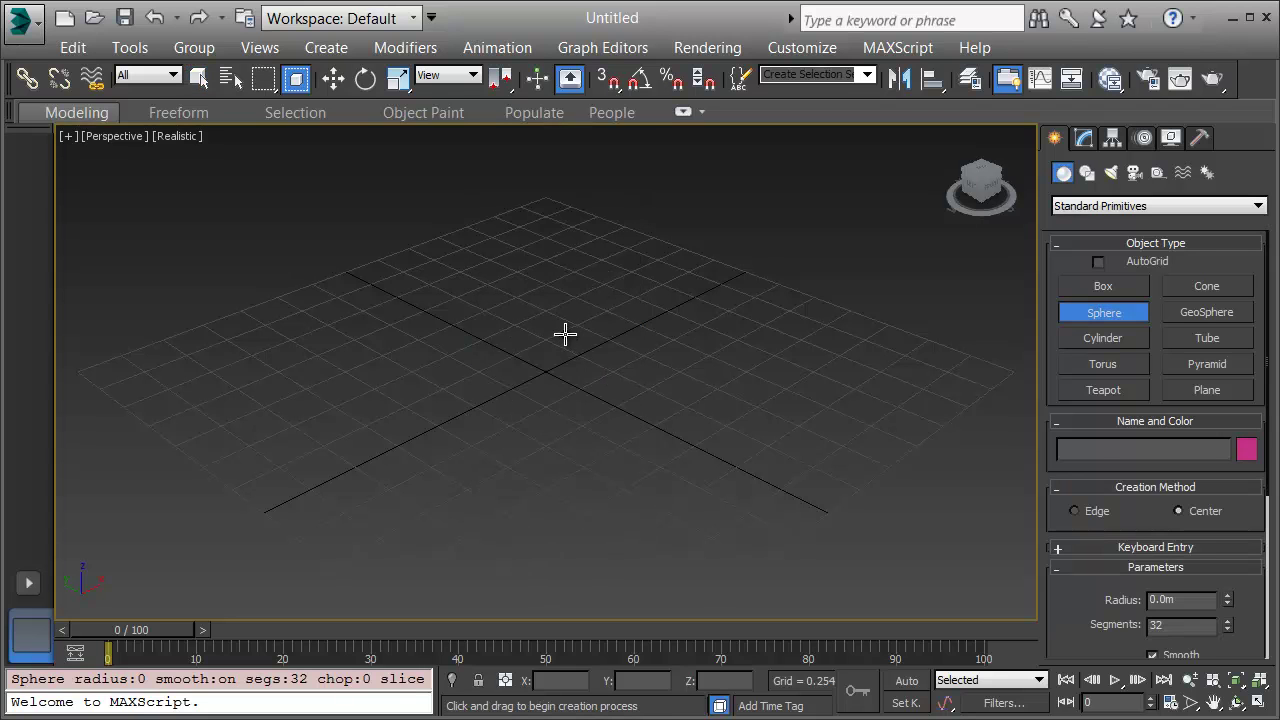
pyautogui.moveTo(545, 377); pyautogui.dragTo(584, 393)
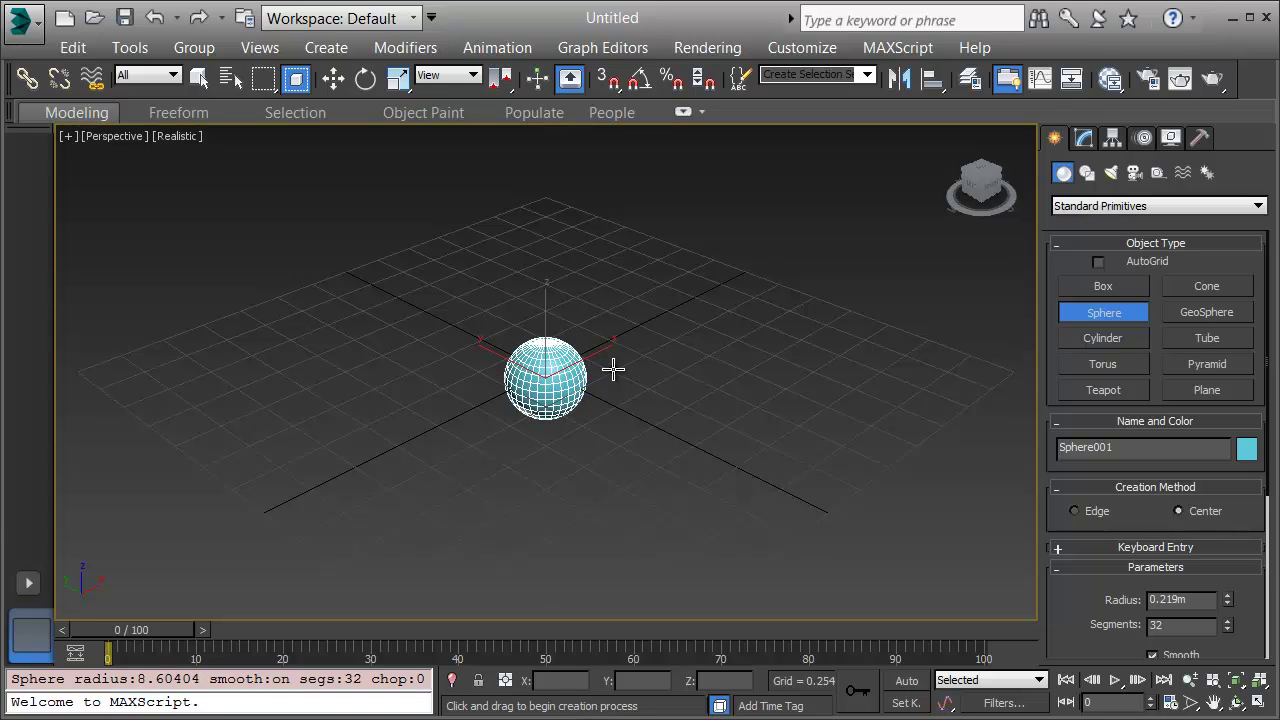
# Rename Sphere001 to Earth and set its radius to 0.5 m in the Modify panel
pyautogui.rightClick(613, 372)
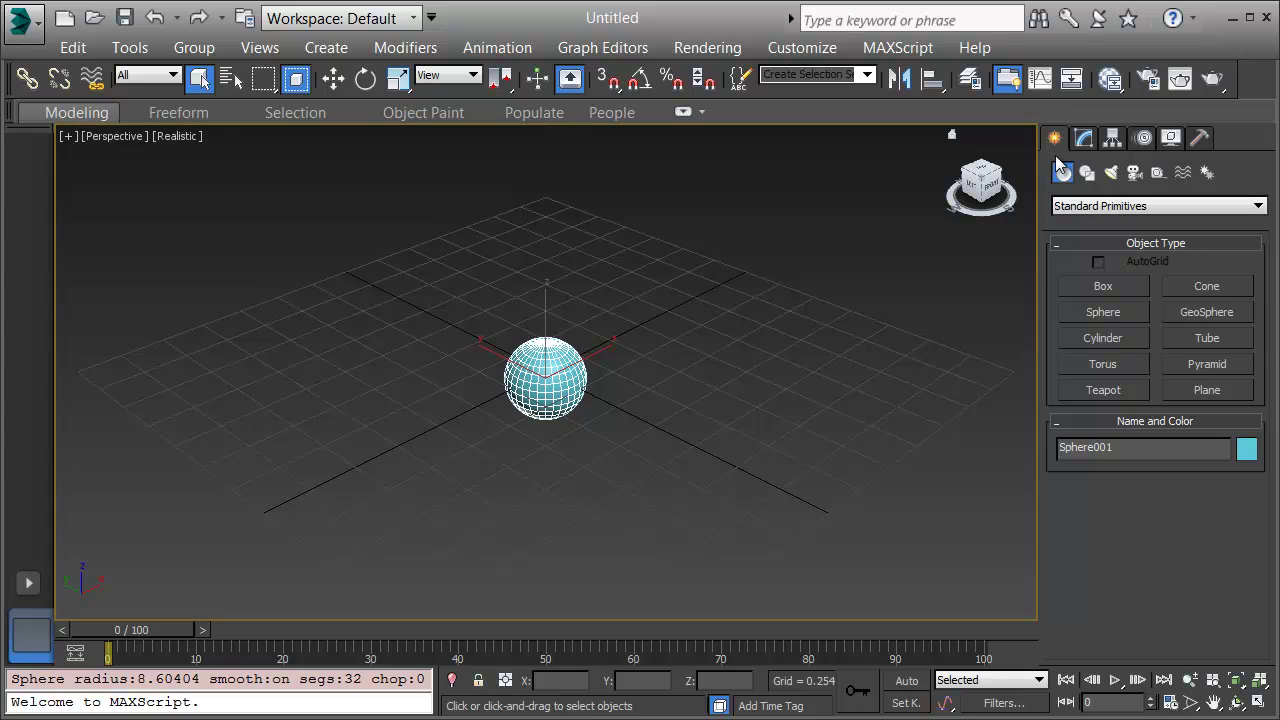
pyautogui.click(1084, 138)
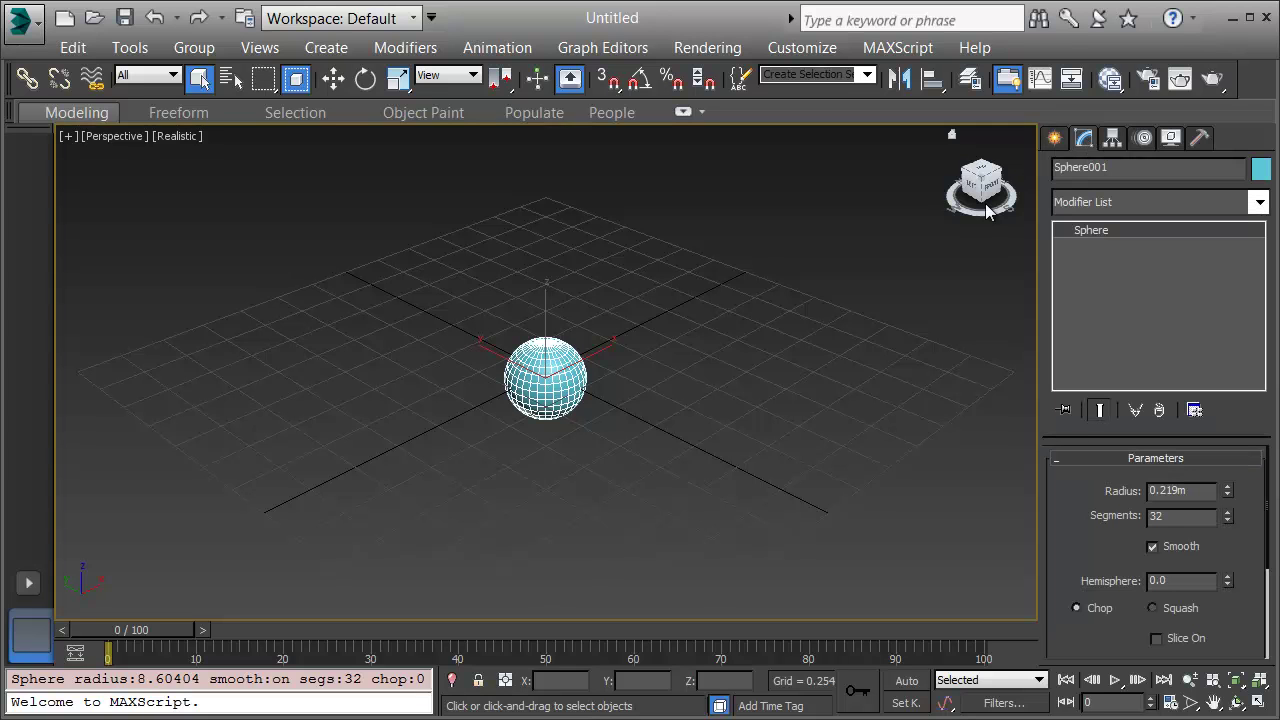
pyautogui.click(1133, 162)
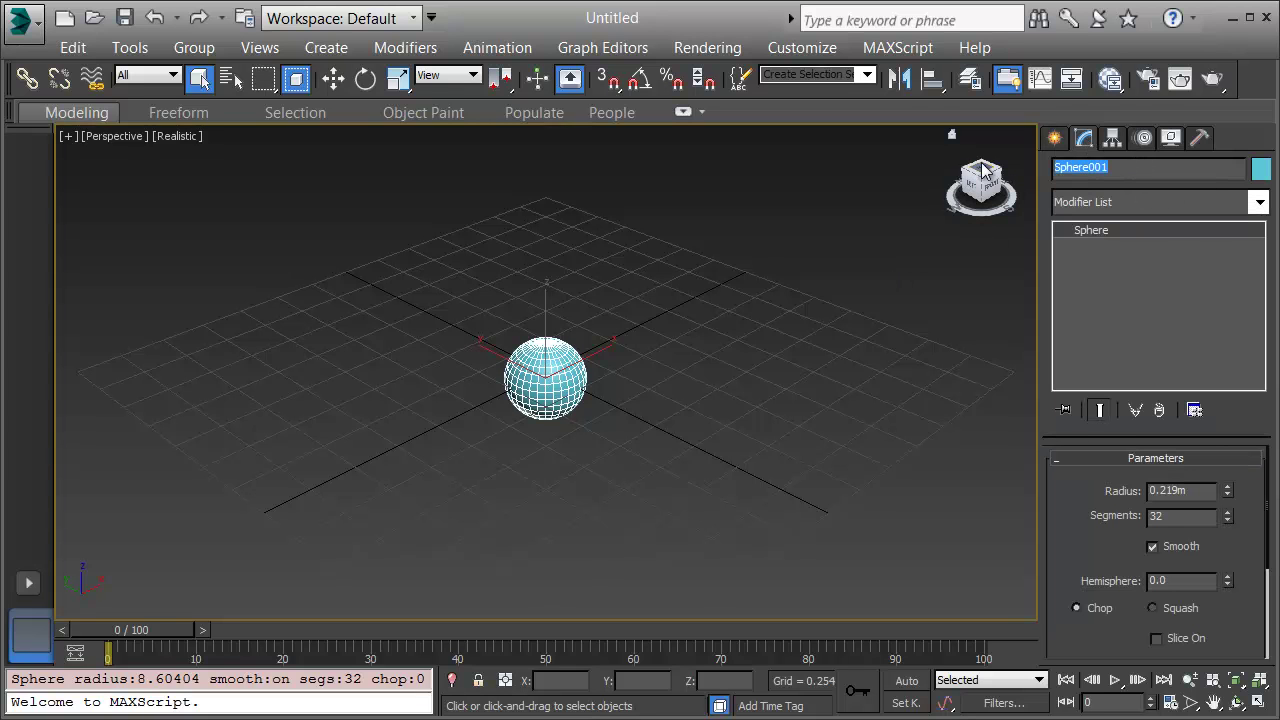
pyautogui.write('Earth')
pyautogui.press('Return')
pyautogui.doubleClick(1183, 491)
pyautogui.write('0.5')
pyautogui.press('Tab')
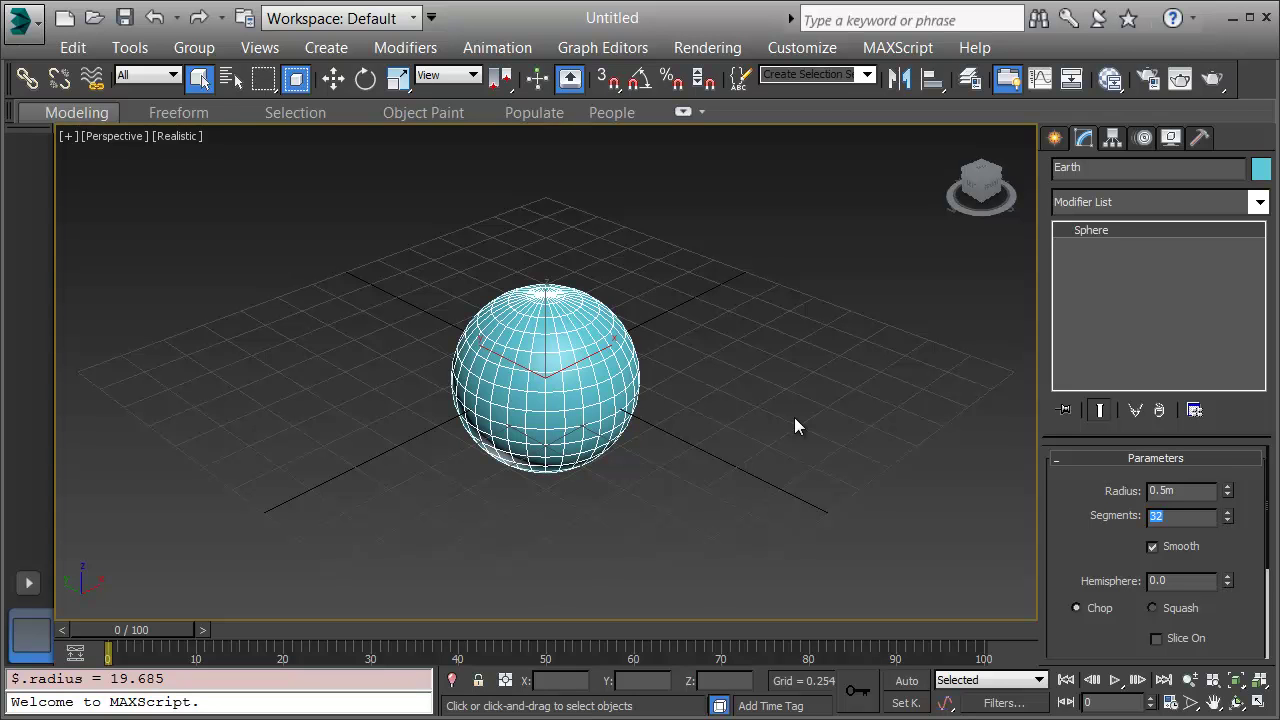
# Shift-drag a copy of Earth to its right along X, naming the clone Mars
pyautogui.moveTo(782, 418); pyautogui.dragTo(737, 386, button='middle')
pyautogui.scroll(-6, 687, 318)
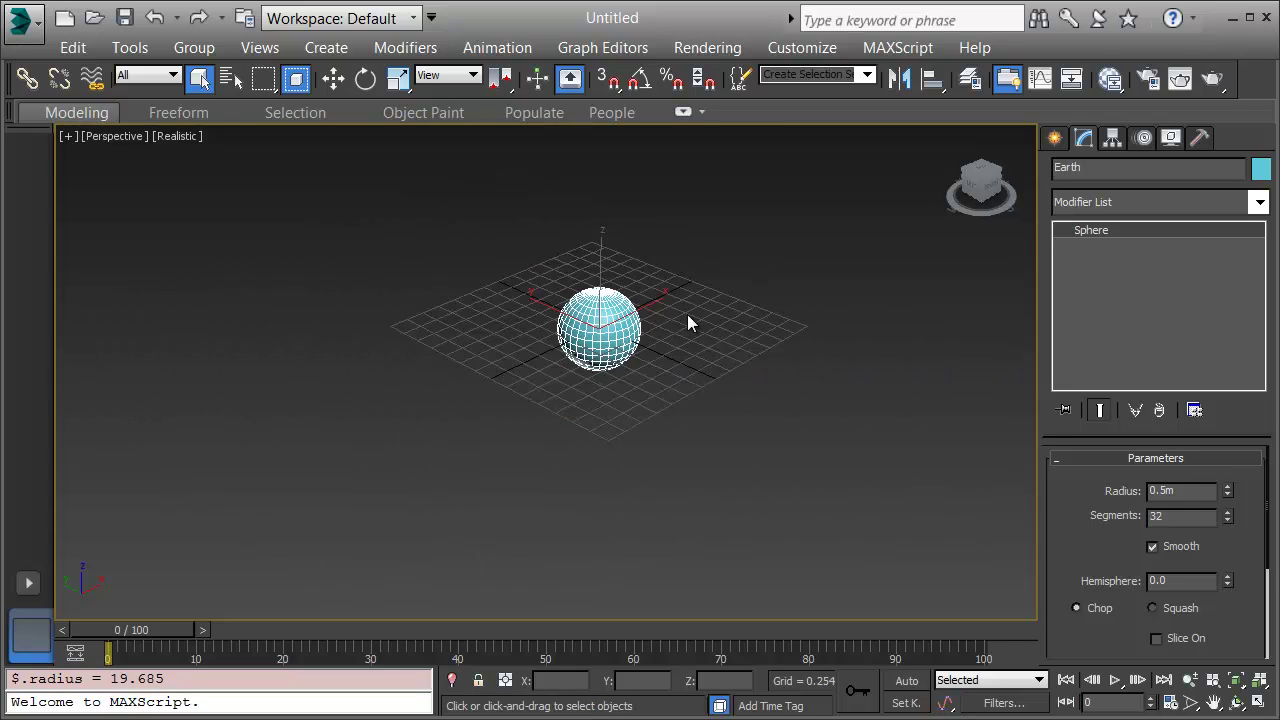
pyautogui.moveTo(723, 343); pyautogui.dragTo(650, 386, button='middle')
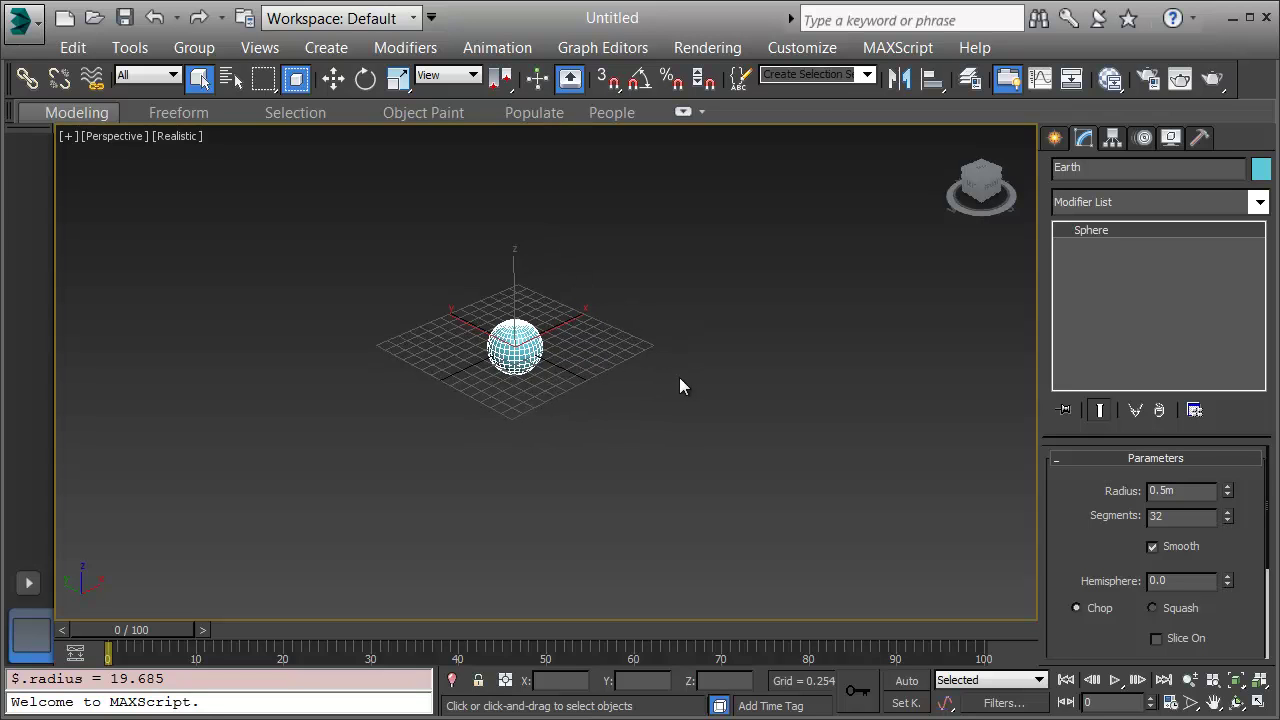
pyautogui.press('w')
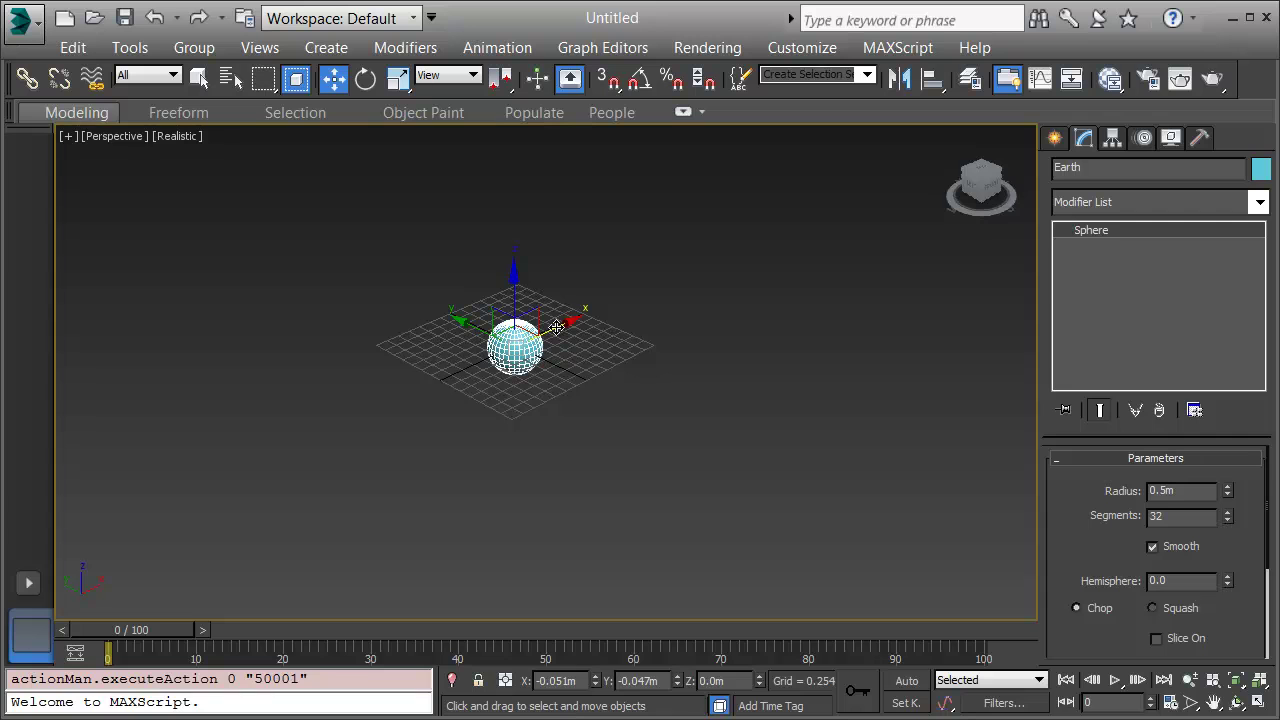
pyautogui.keyDown('shift'); pyautogui.moveTo(563, 322); pyautogui.dragTo(706, 250); pyautogui.keyUp('shift')
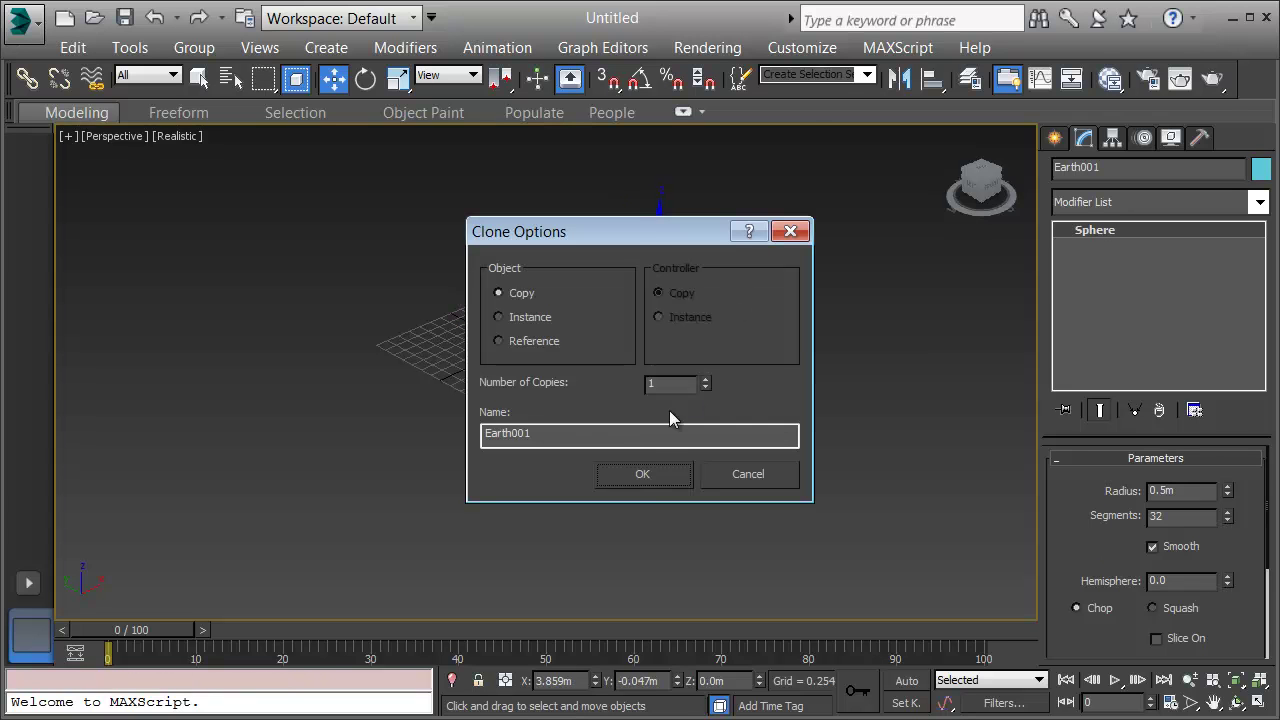
pyautogui.doubleClick(616, 433)
pyautogui.write('Mars')
pyautogui.press('Return')
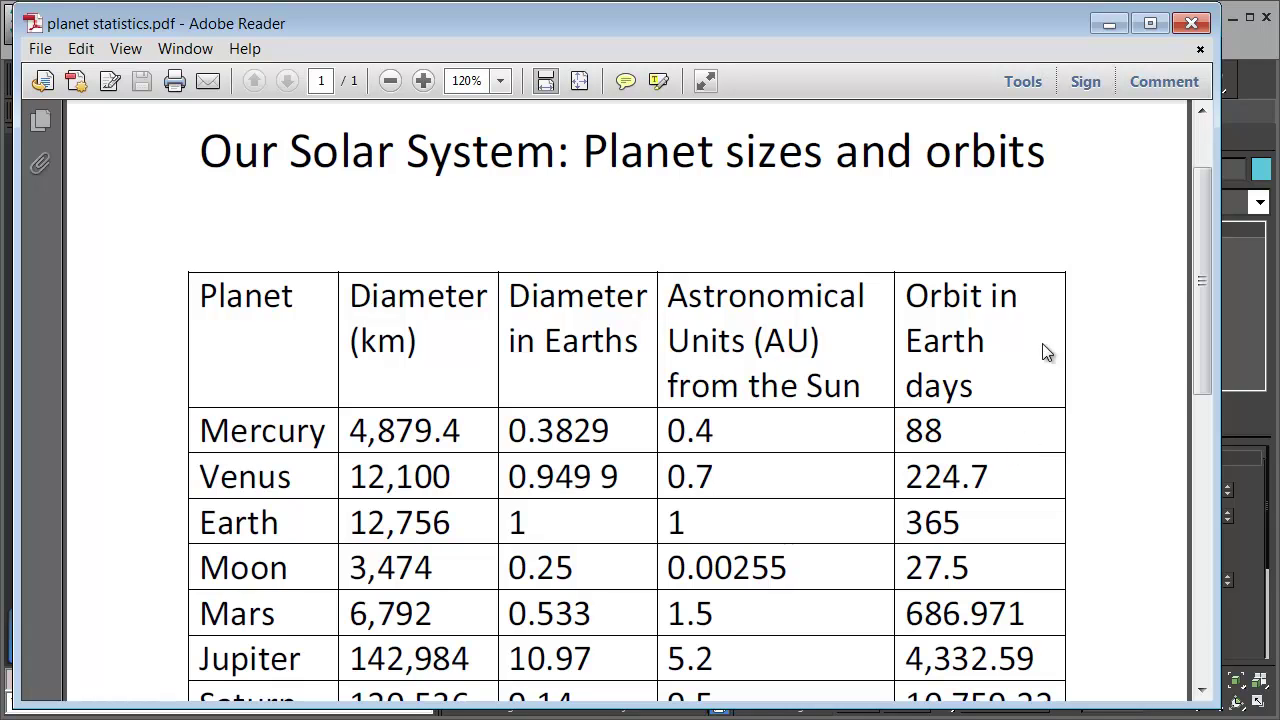
# Set Mars's radius to .533/2, giving 0.267 m
pyautogui.hotkey('alt', 'Tab')
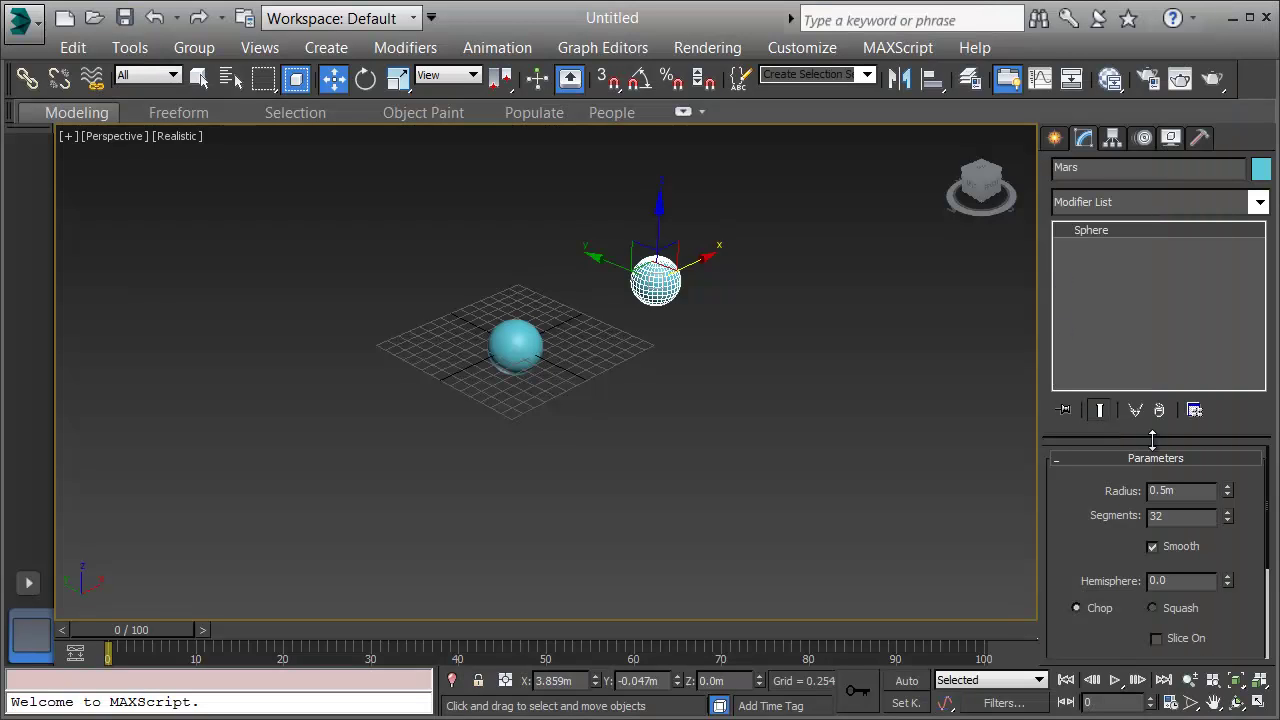
pyautogui.doubleClick(1182, 490)
pyautogui.write('.533/2')
pyautogui.press('Return')
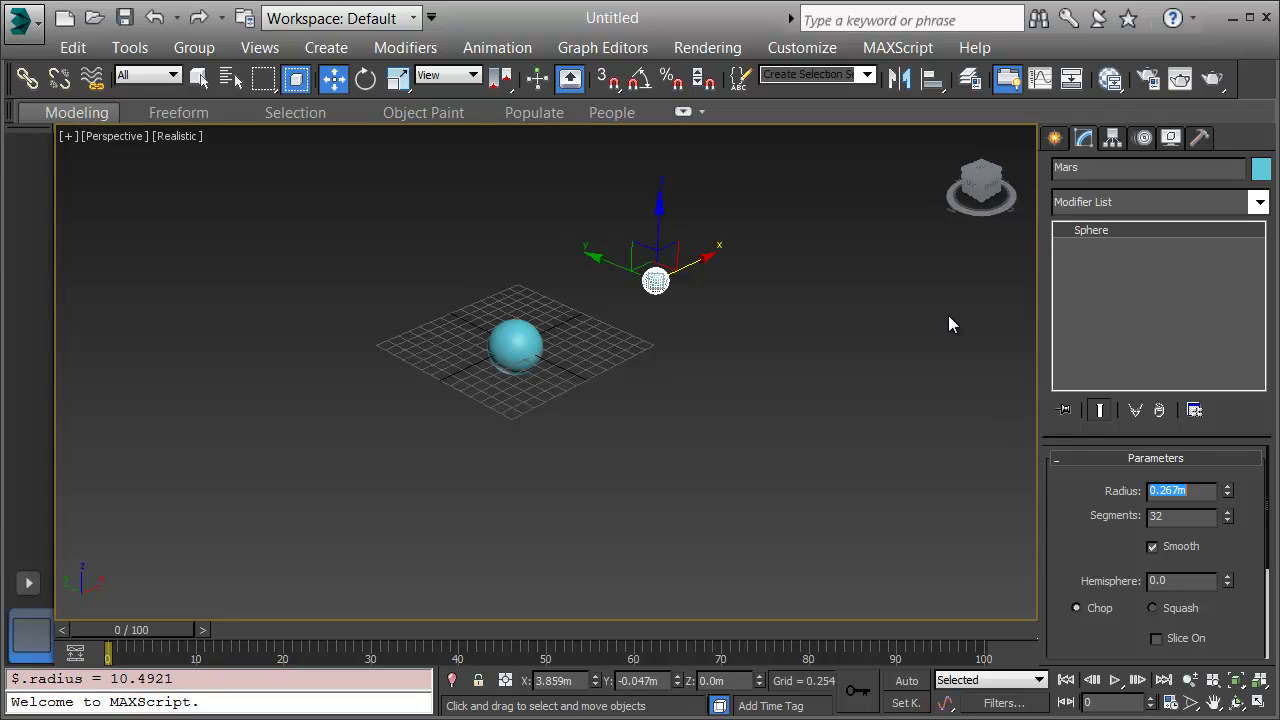
# Clone Mars to the left as Venus, then select and deselect the large Jupiter sphere
pyautogui.keyDown('alt'); pyautogui.moveTo(877, 378); pyautogui.dragTo(820, 372, button='middle'); pyautogui.keyUp('alt')
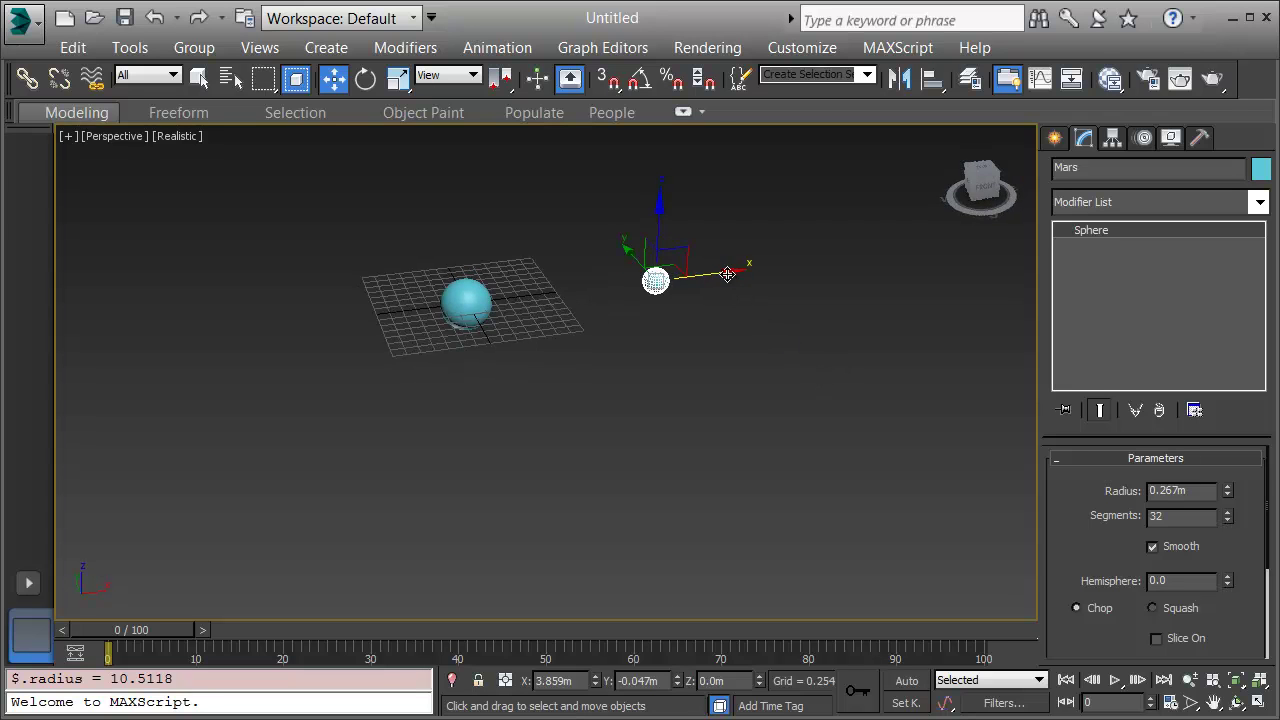
pyautogui.keyDown('shift'); pyautogui.moveTo(727, 274); pyautogui.dragTo(350, 331); pyautogui.keyUp('shift')
pyautogui.doubleClick(548, 437)
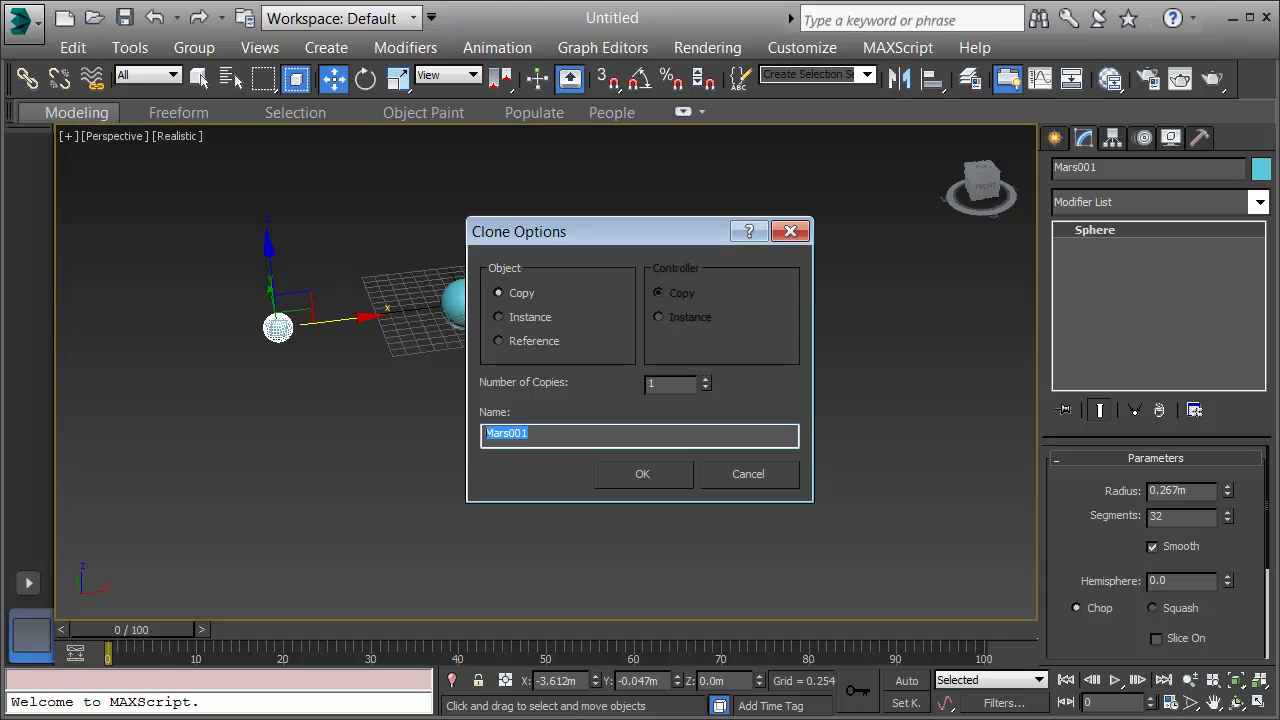
pyautogui.write('Venus')
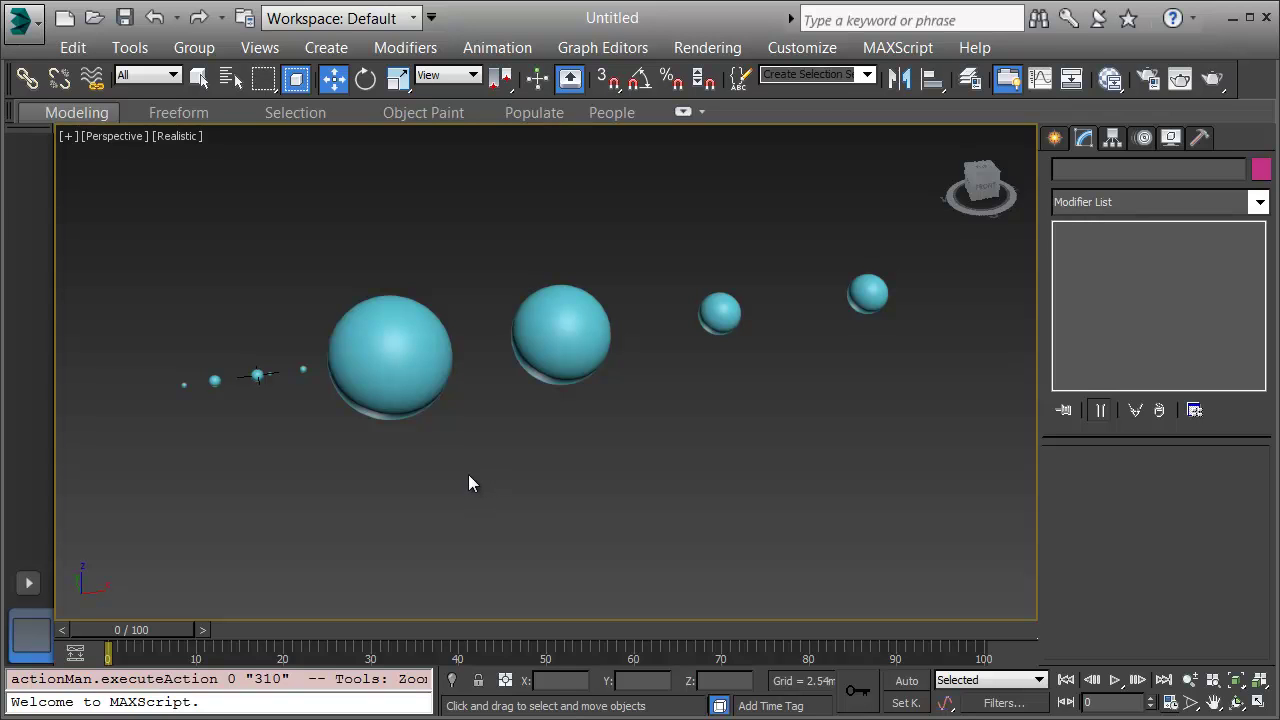
pyautogui.click(451, 420)
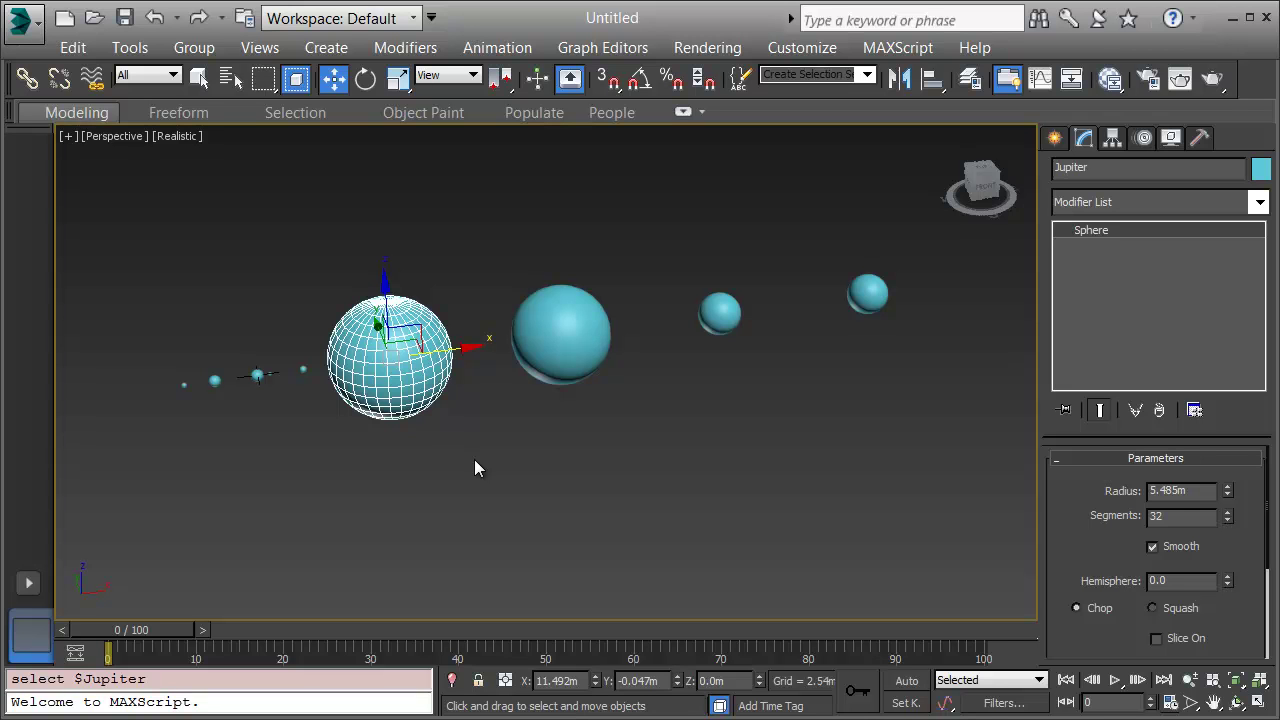
pyautogui.click(474, 470)
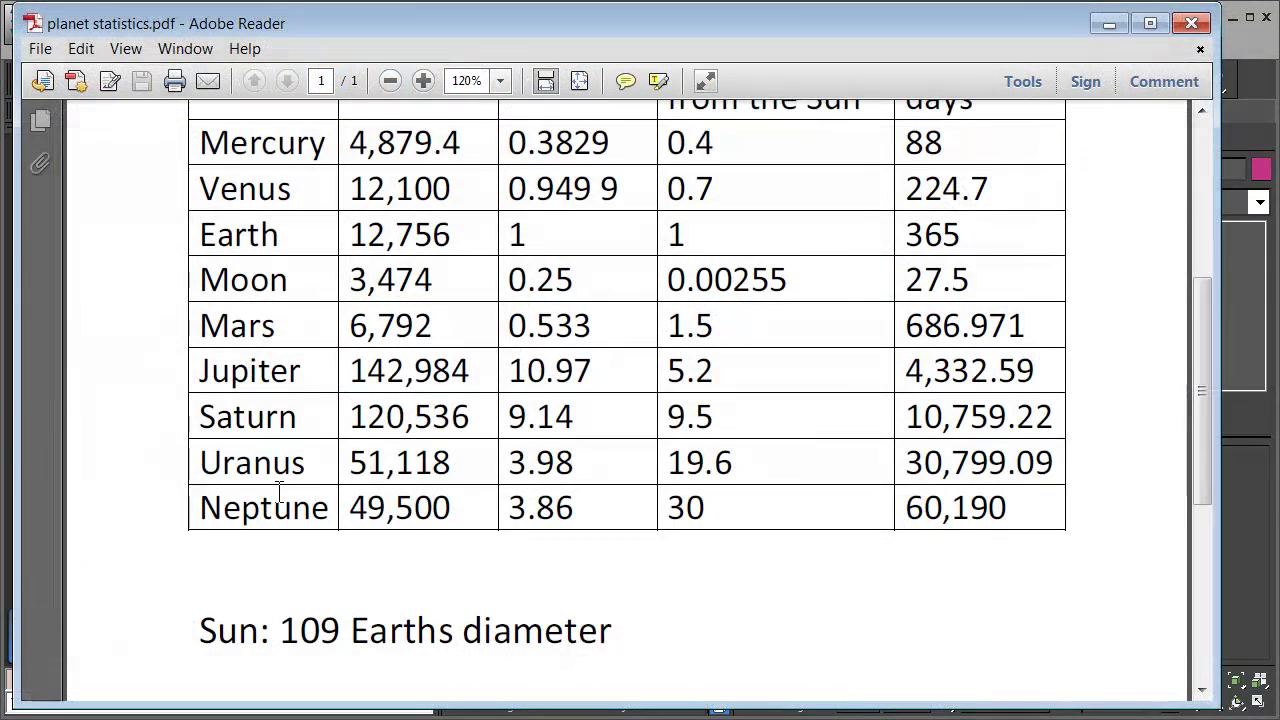
# Scroll the PDF down to the 'Sun: 109 Earths diameter' note
pyautogui.scroll(-3, 279, 492)
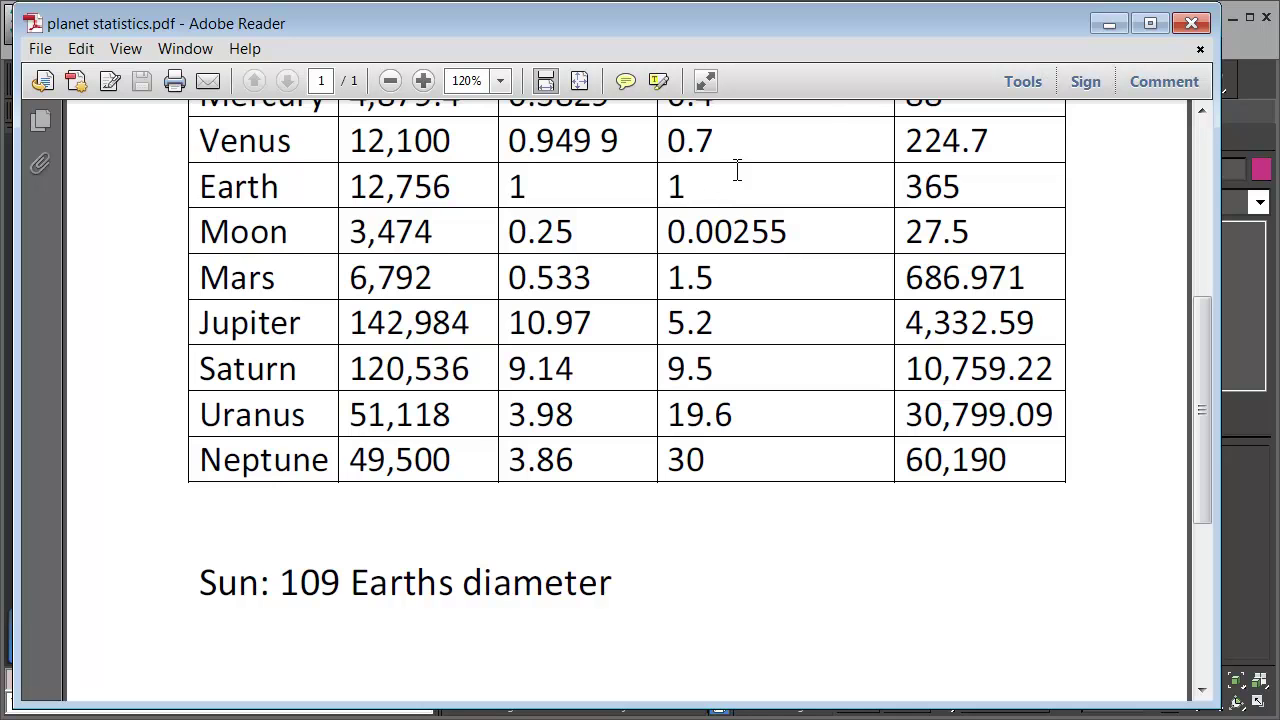
# Minimize Reader, create a new sphere from the quad menu, and set its radius to 109/2 (54.5 m)
pyautogui.click(1109, 23)
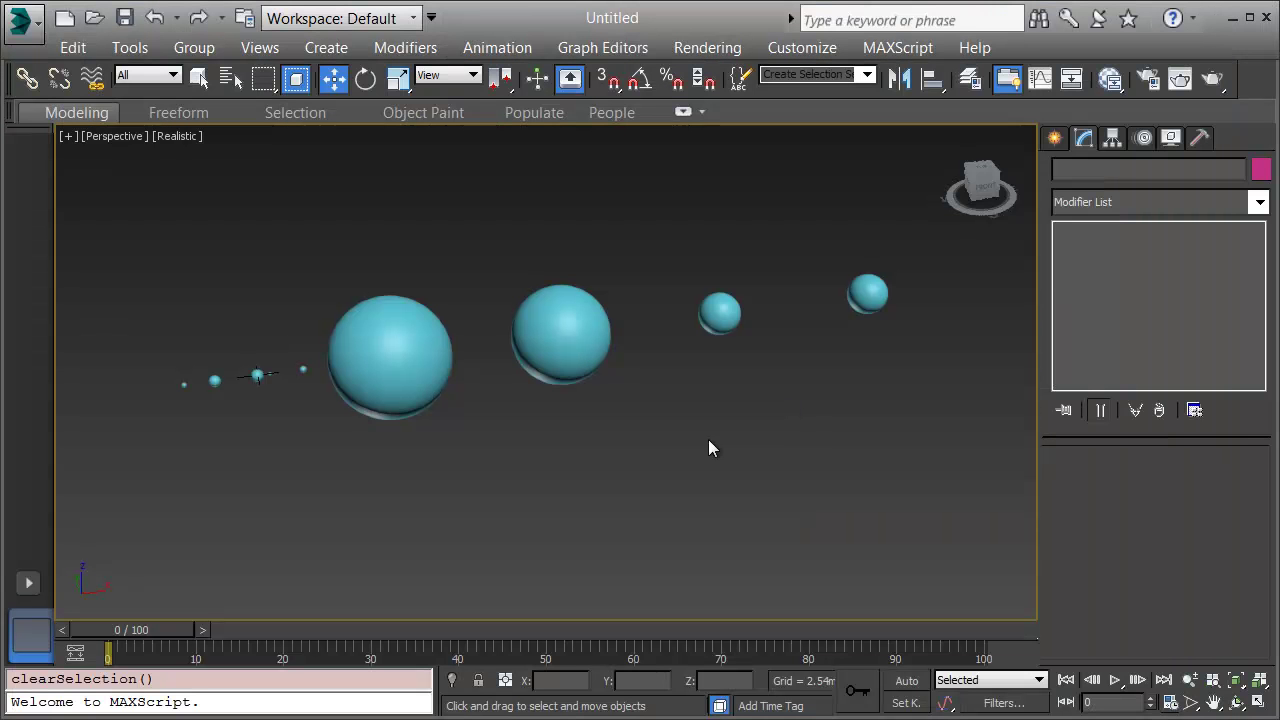
pyautogui.rightClick(526, 461)
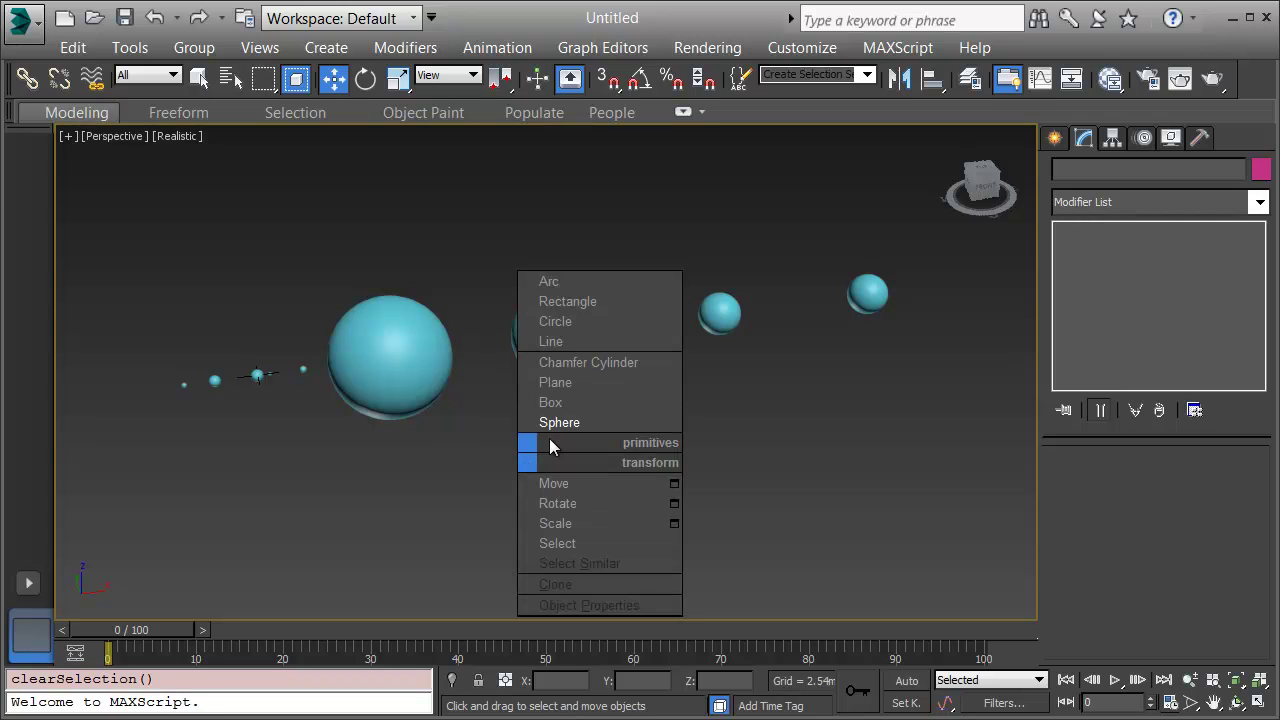
pyautogui.click(556, 435)
pyautogui.moveTo(505, 460); pyautogui.dragTo(651, 480)
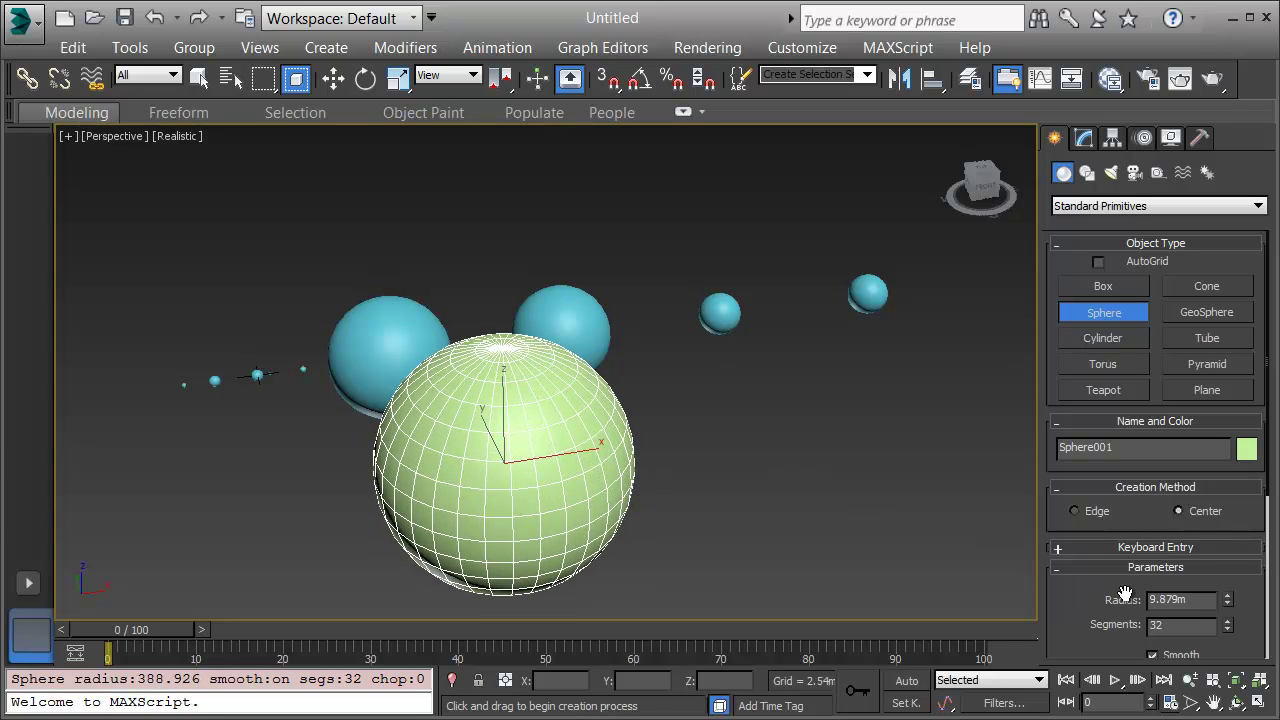
pyautogui.doubleClick(1197, 600)
pyautogui.write('109/2')
pyautogui.press('Return')
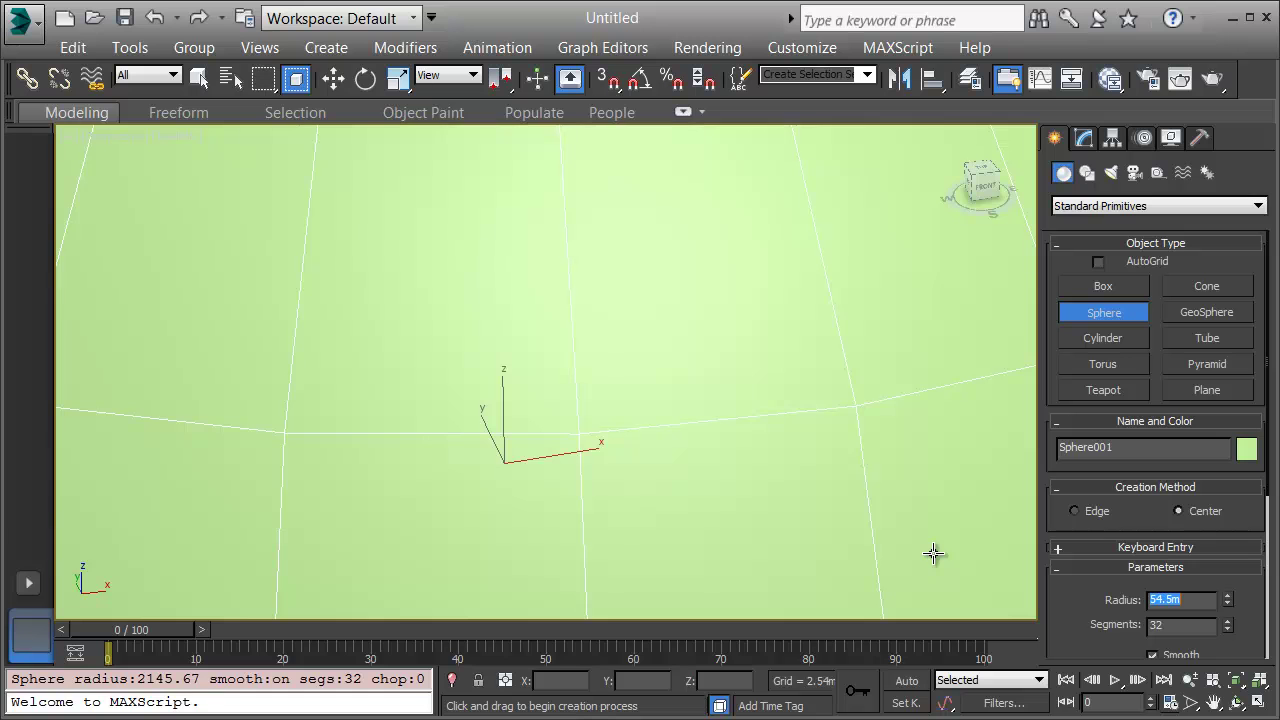
pyautogui.scroll(-8, 749, 437)
pyautogui.keyDown('alt'); pyautogui.moveTo(780, 518); pyautogui.dragTo(860, 468, button='middle'); pyautogui.keyUp('alt')
# Reduce the green sphere's radius to 6 m
pyautogui.click(1085, 141)
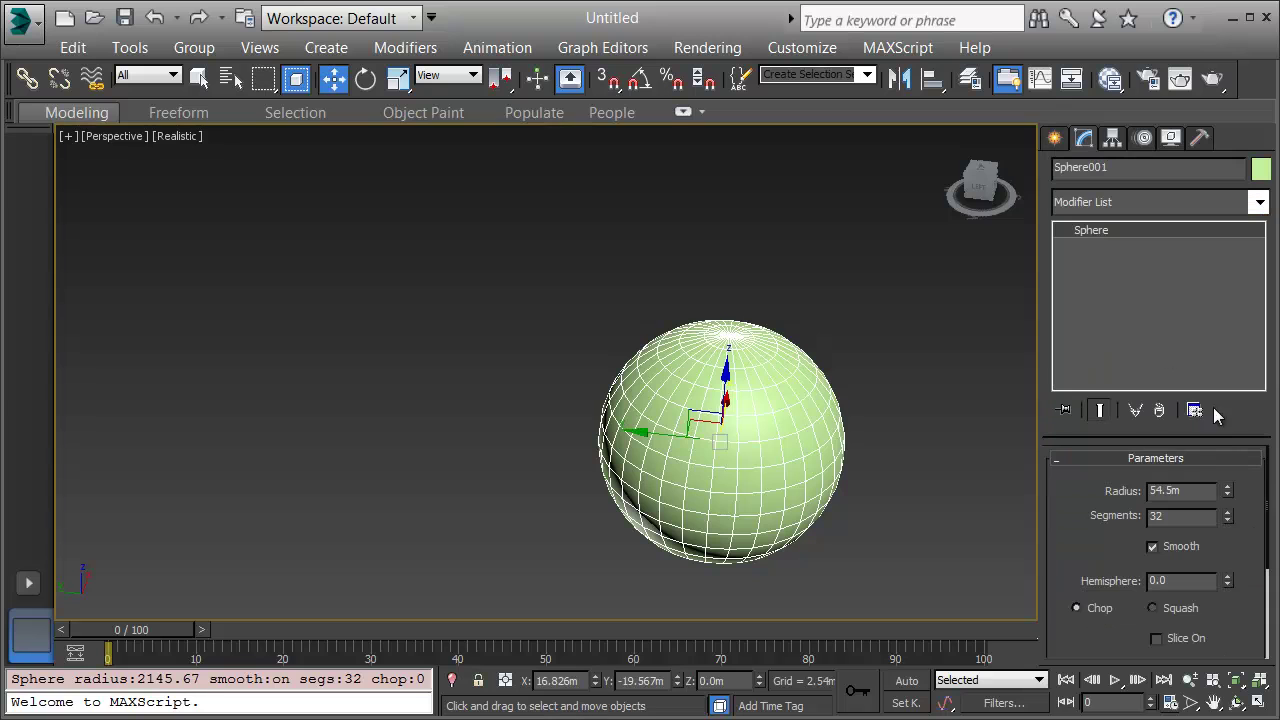
pyautogui.doubleClick(1206, 489)
pyautogui.write('6')
pyautogui.press('Return')
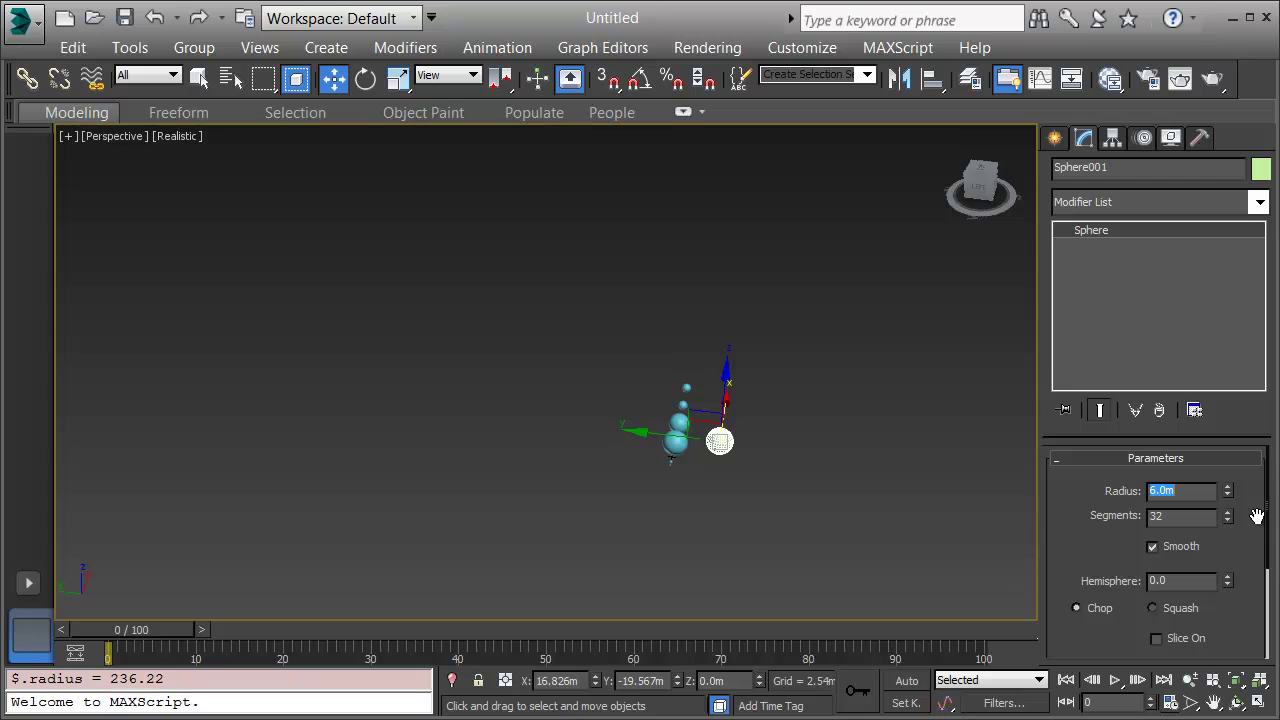
# Move the sphere left of the planet row, level with the planets, and rename it Sun
pyautogui.keyDown('alt'); pyautogui.moveTo(603, 530); pyautogui.dragTo(575, 478, button='middle'); pyautogui.keyUp('alt')
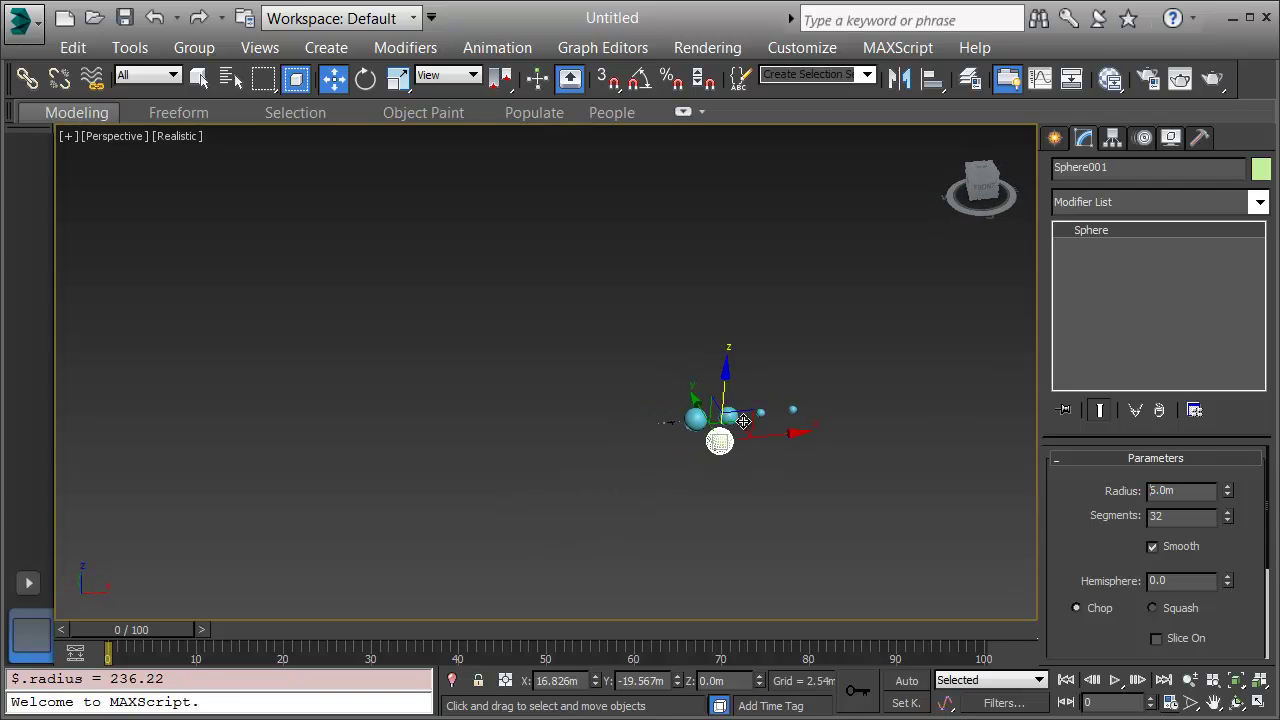
pyautogui.moveTo(769, 427); pyautogui.dragTo(603, 408)
pyautogui.click(618, 421)
pyautogui.click(629, 451)
pyautogui.moveTo(607, 402); pyautogui.dragTo(669, 418)
pyautogui.scroll(6, 670, 418)
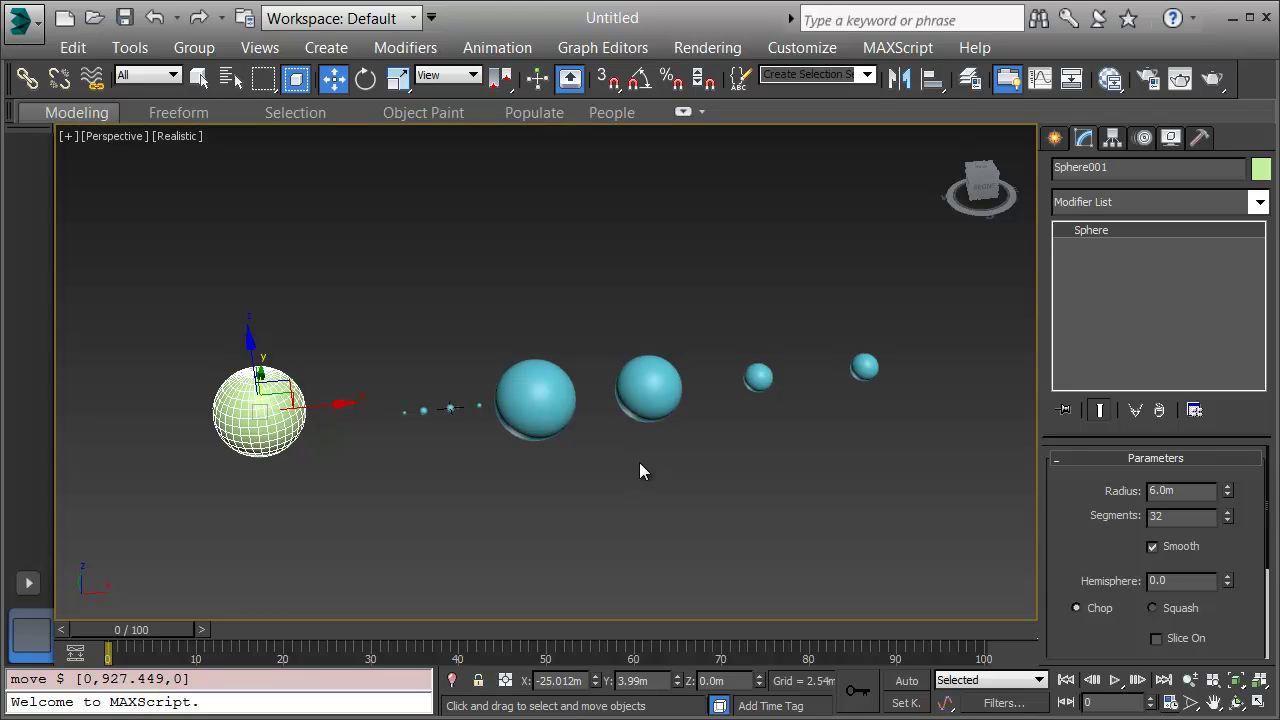
pyautogui.click(1126, 168)
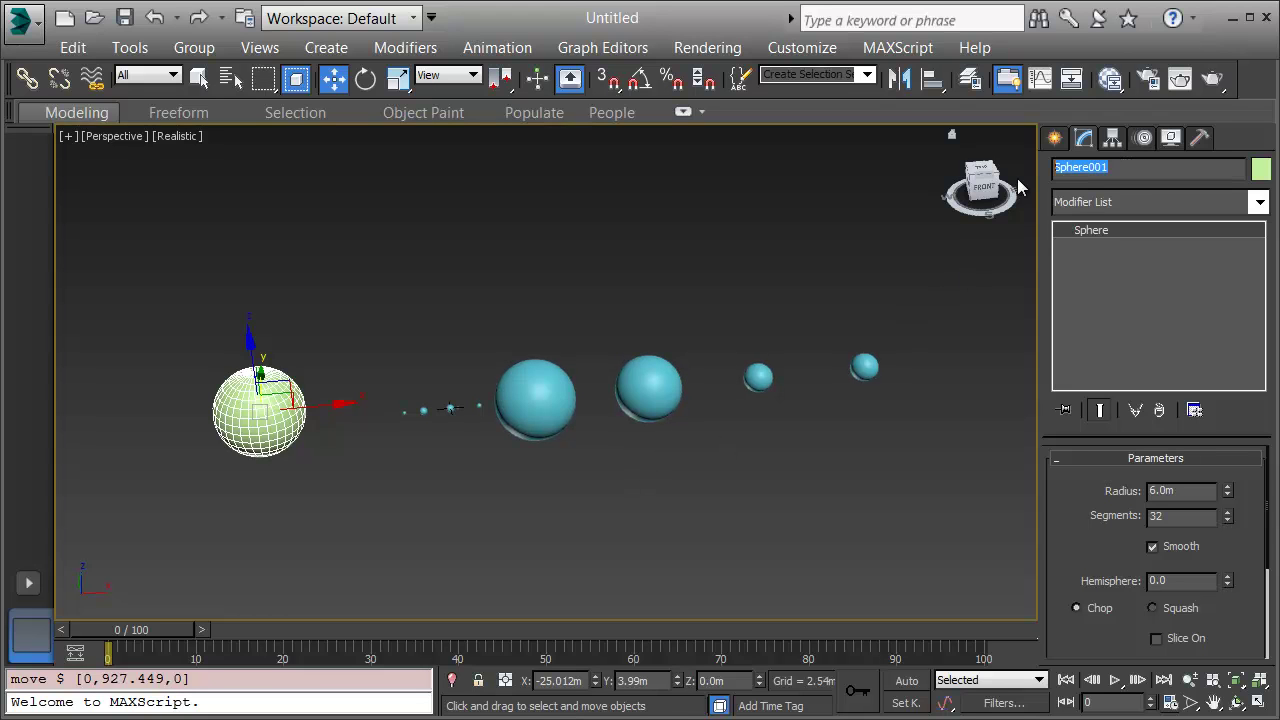
pyautogui.write('Sun')
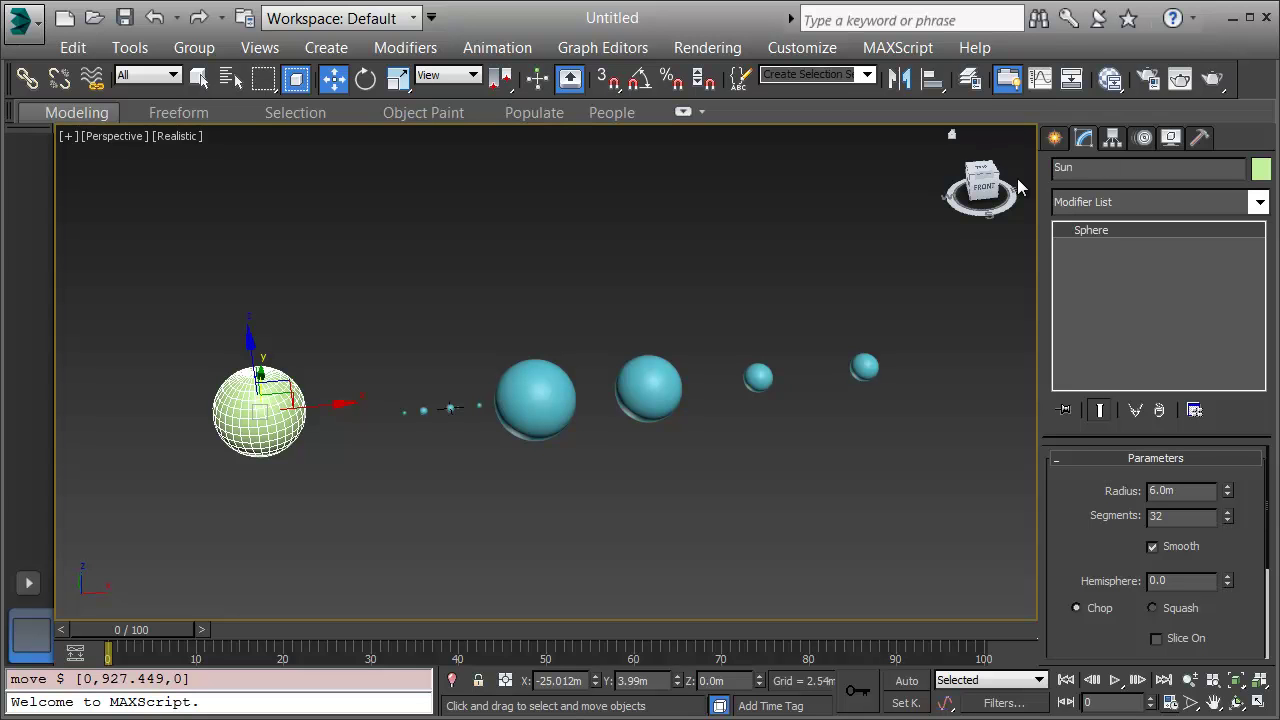